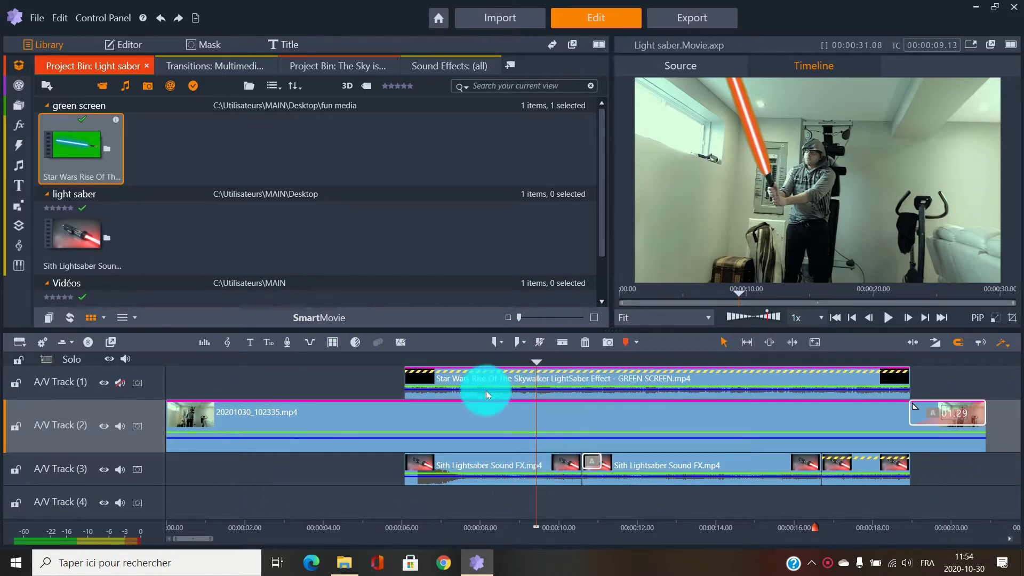
# Move the playhead to about 25 seconds into the project.
pyautogui.moveTo(536, 362); pyautogui.dragTo(956, 358)
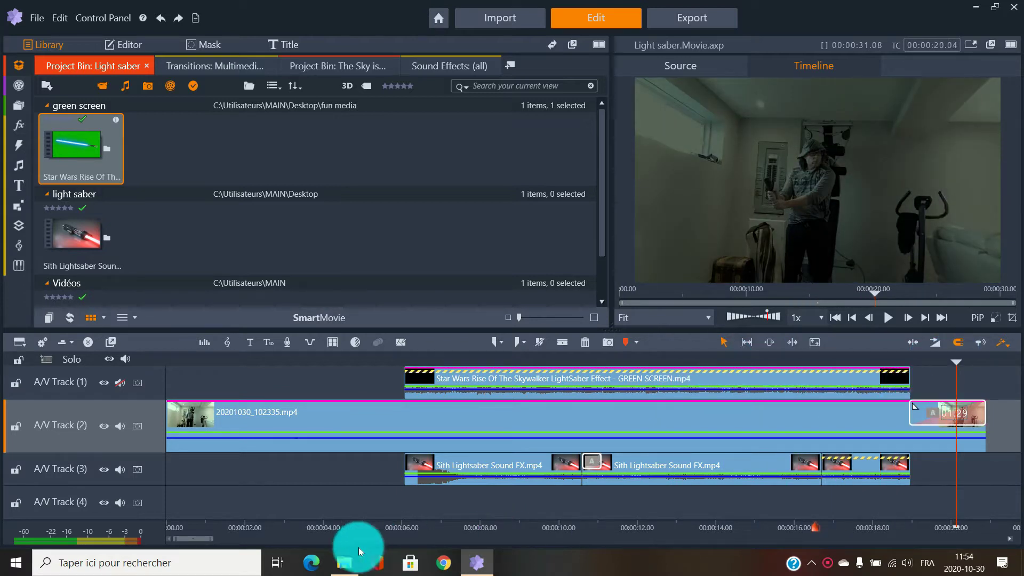
pyautogui.moveTo(200, 544); pyautogui.dragTo(207, 543)
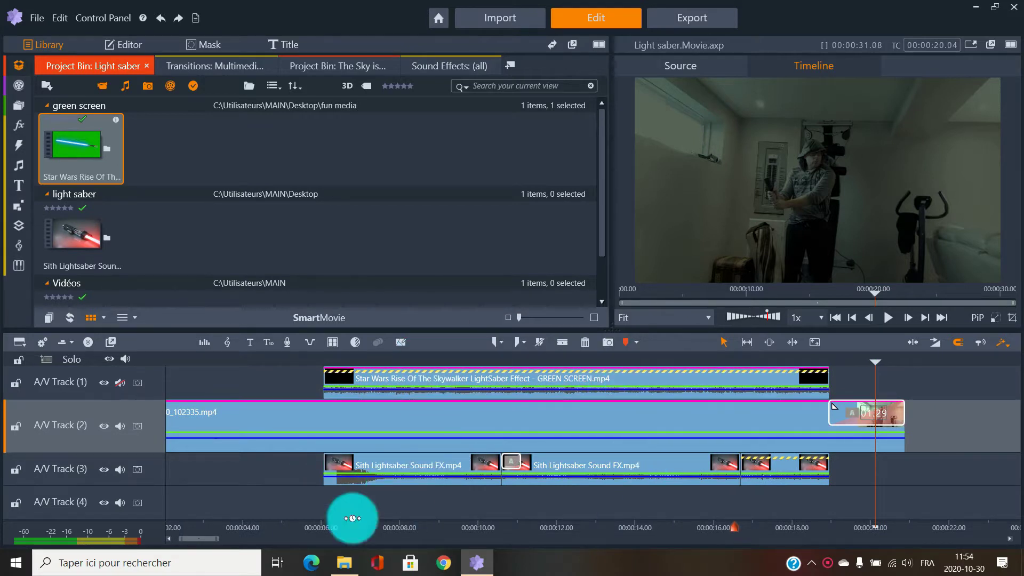
pyautogui.moveTo(199, 543); pyautogui.dragTo(238, 540)
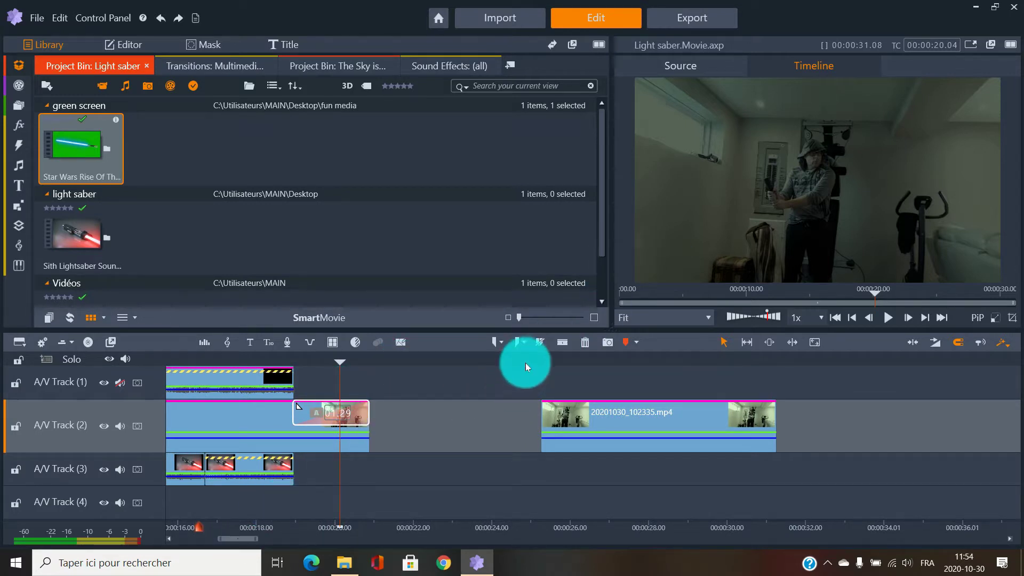
pyautogui.moveTo(526, 363); pyautogui.dragTo(554, 361)
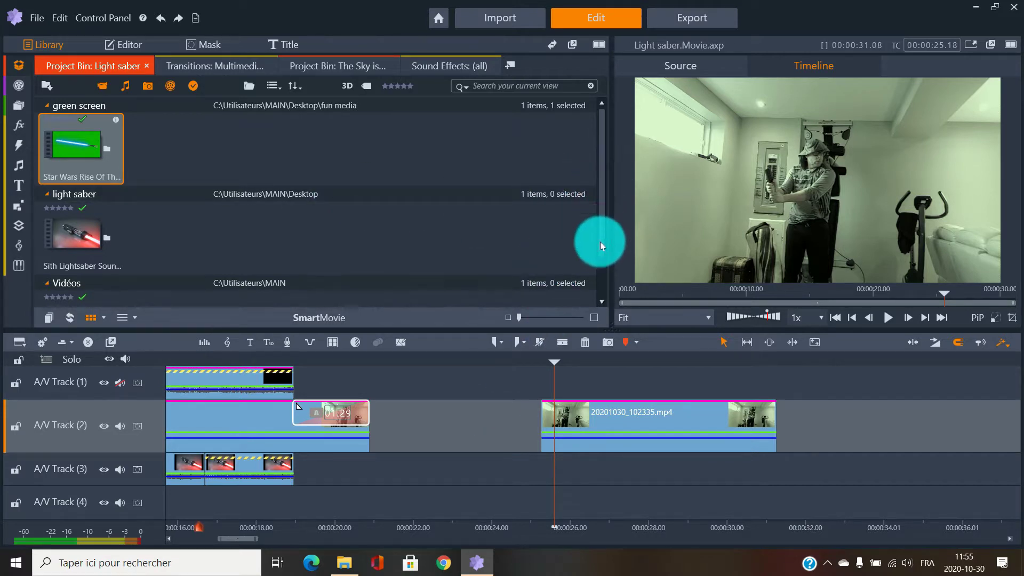
pyautogui.scroll(-1, 600, 243)
# Browse the Library and load the green-screen lightsaber clip into the Source preview.
pyautogui.click(18, 264)
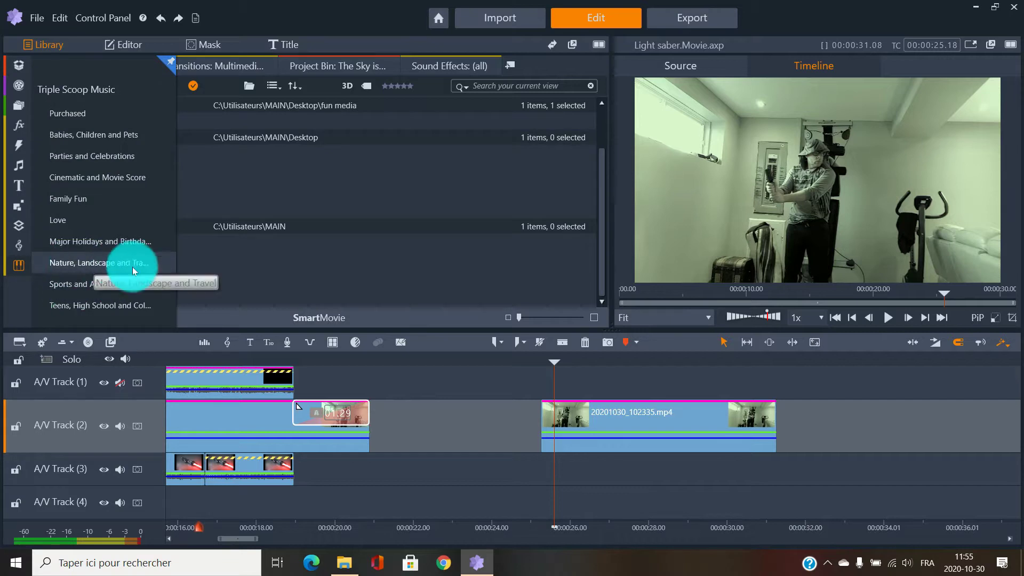
pyautogui.moveTo(555, 361)
pyautogui.mouseDown()
pyautogui.moveTo(730, 359)
pyautogui.moveTo(521, 359)
pyautogui.moveTo(588, 359)
pyautogui.moveTo(545, 361)
pyautogui.mouseUp()
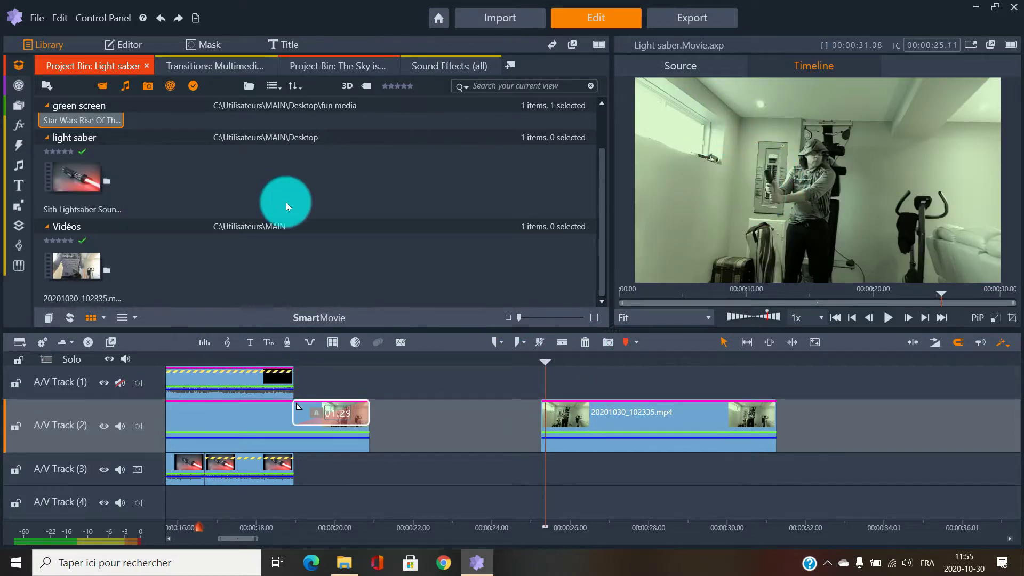
pyautogui.scroll(2, 292, 202)
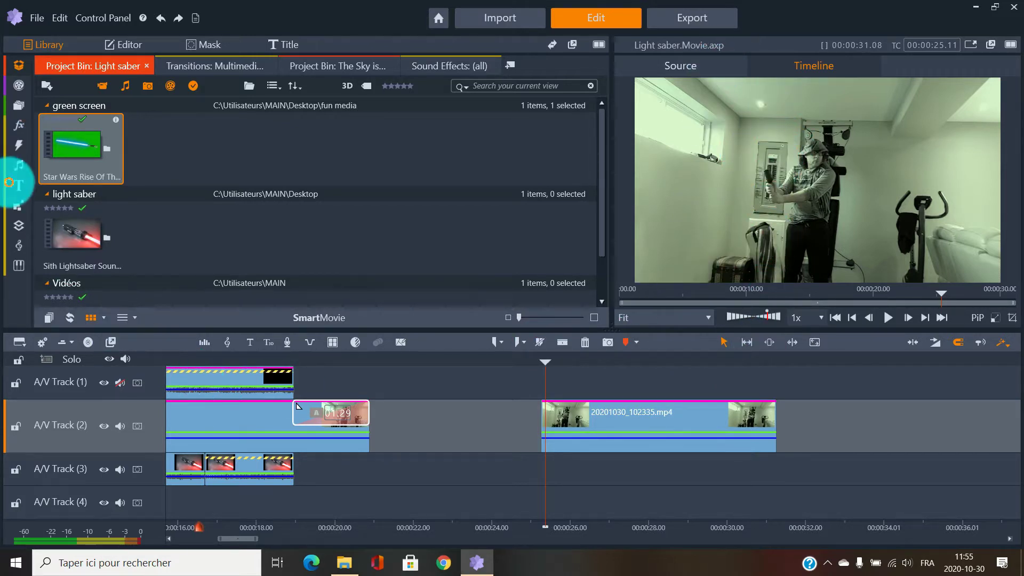
pyautogui.moveTo(18, 194)
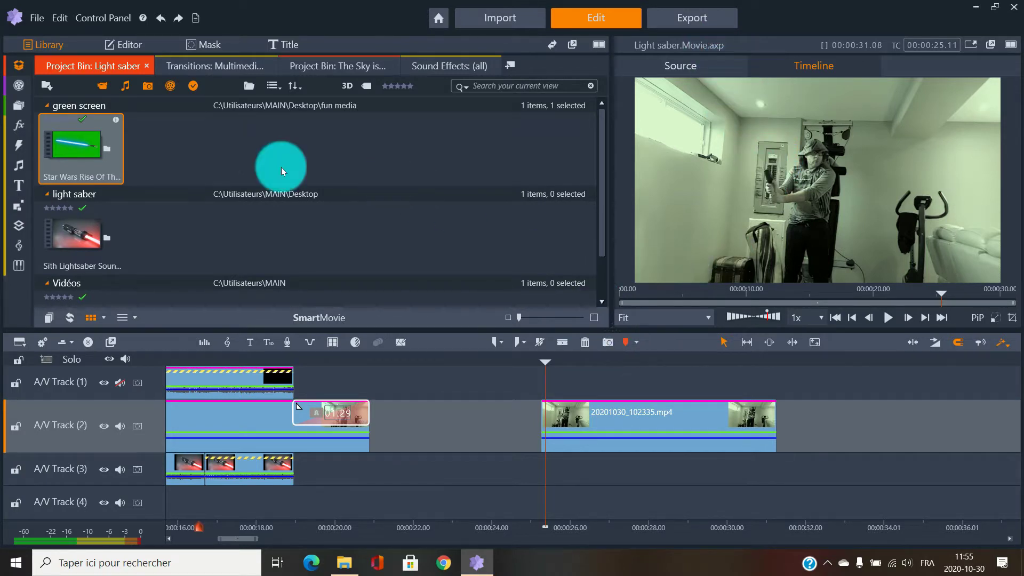
pyautogui.click(88, 141)
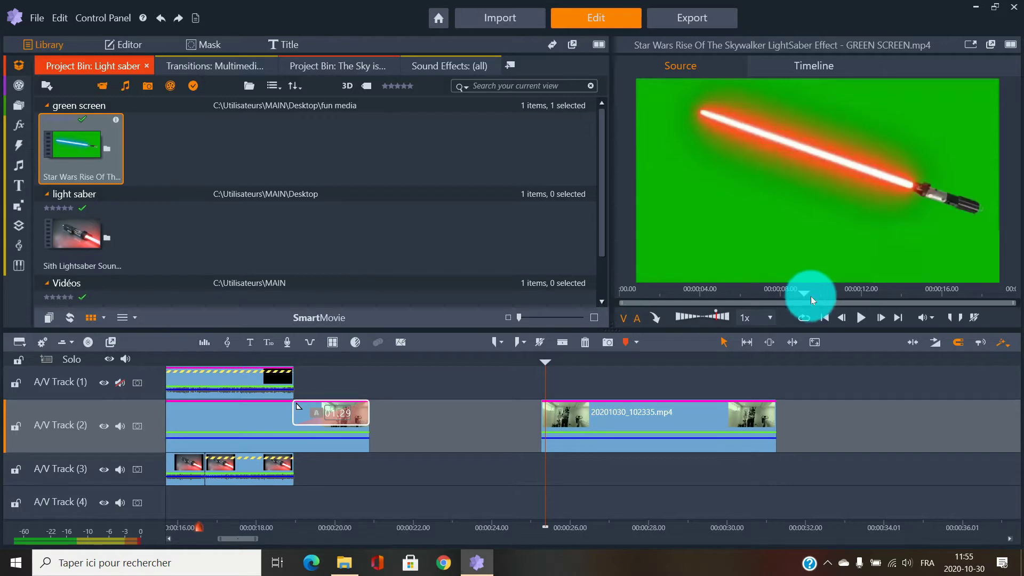
pyautogui.click(863, 322)
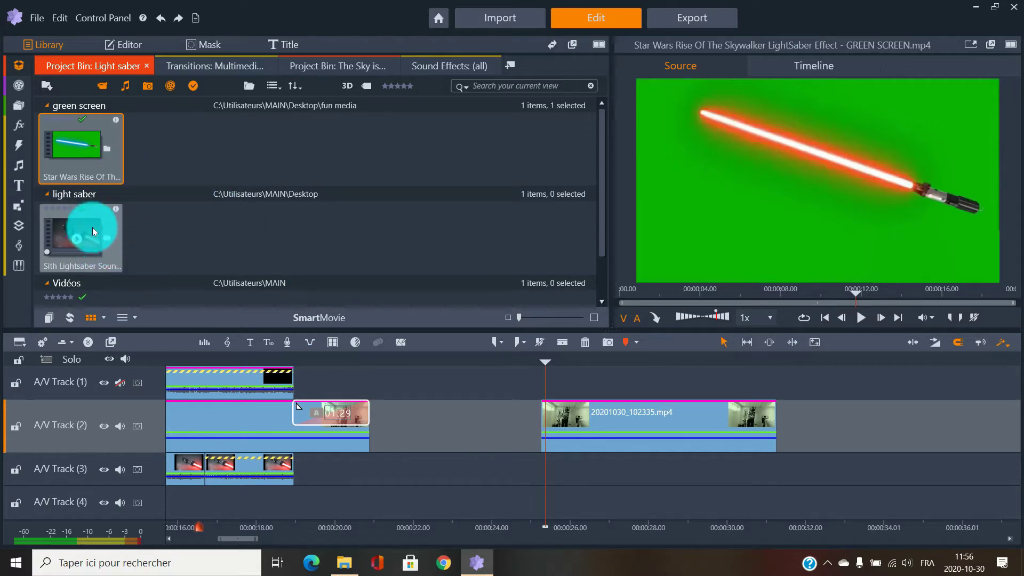
pyautogui.click(80, 243)
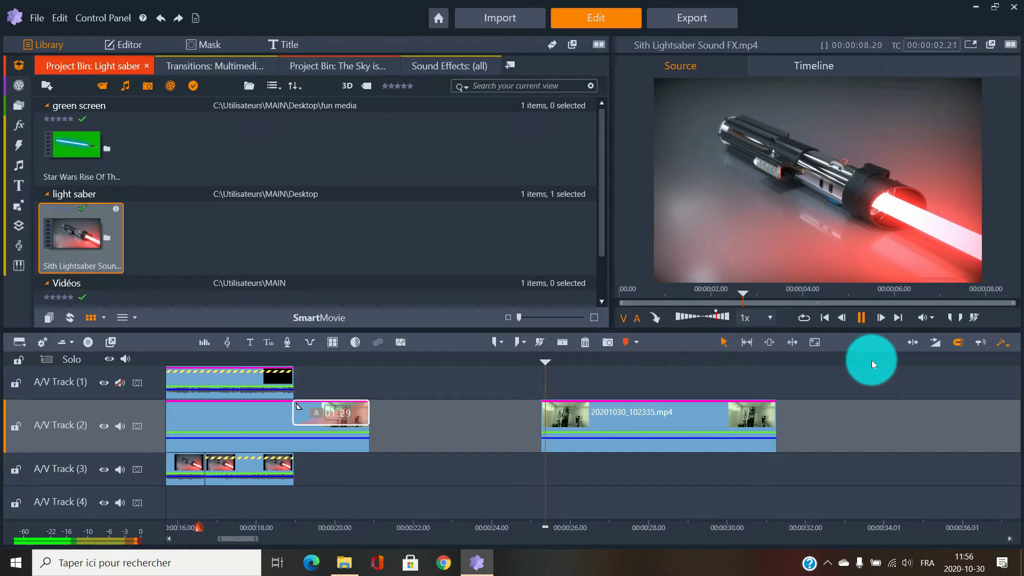
pyautogui.click(860, 319)
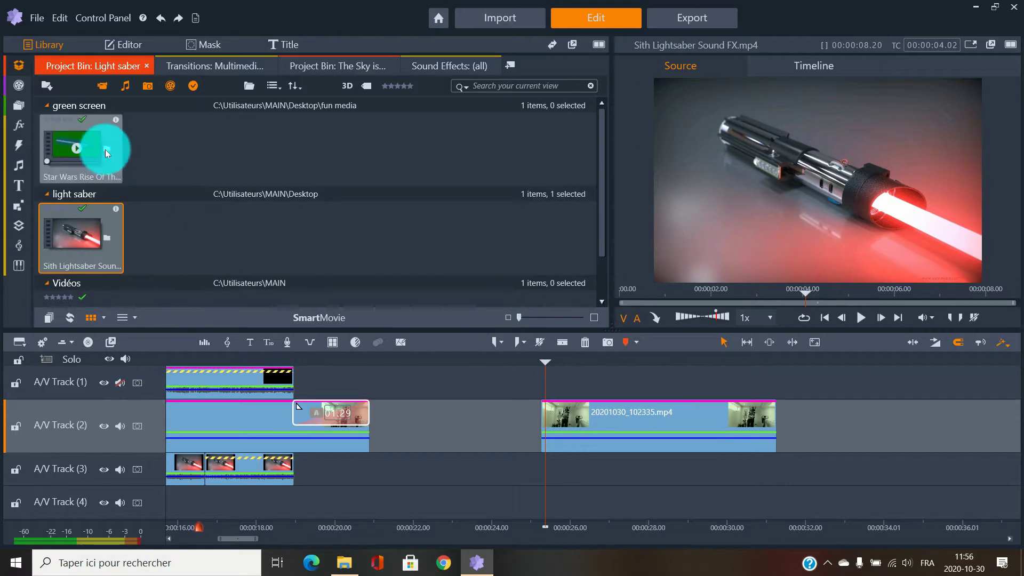
# Put the green-screen clip on muted A/V Track 1 and cut away the part before the saber turns red.
pyautogui.moveTo(95, 148); pyautogui.dragTo(620, 378)
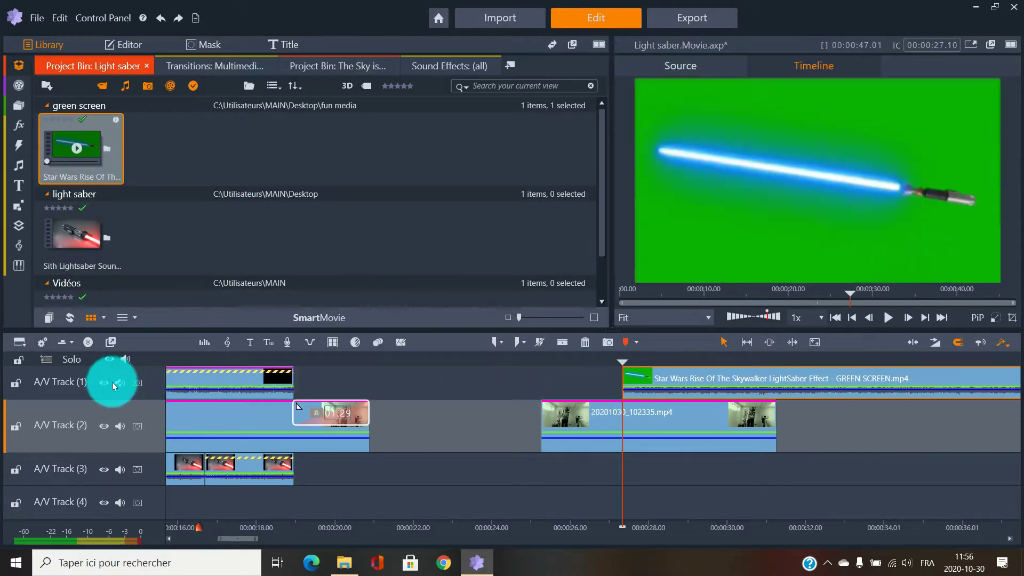
pyautogui.click(116, 381)
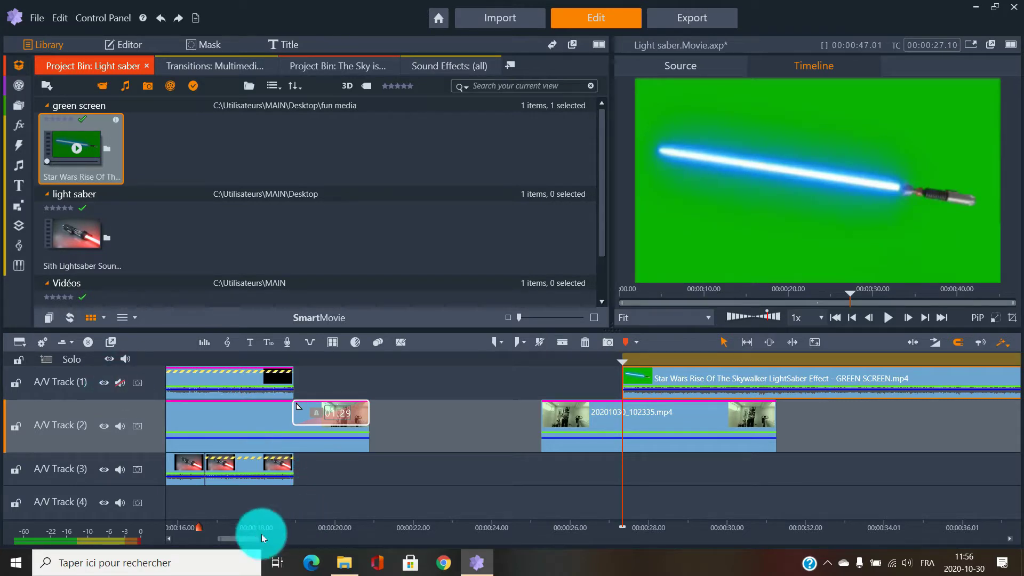
pyautogui.moveTo(239, 544); pyautogui.dragTo(275, 539)
pyautogui.click(371, 360)
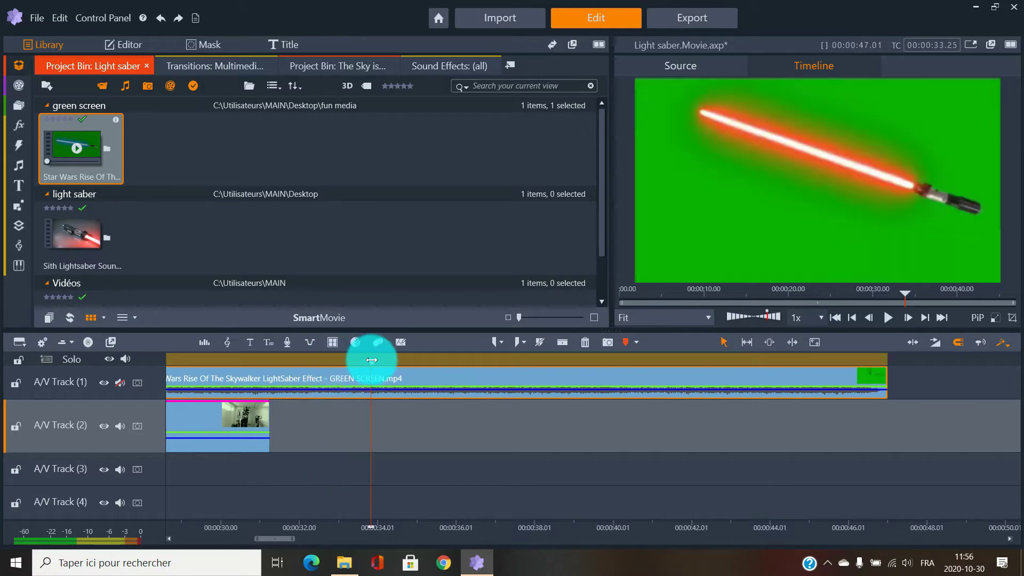
pyautogui.click(541, 342)
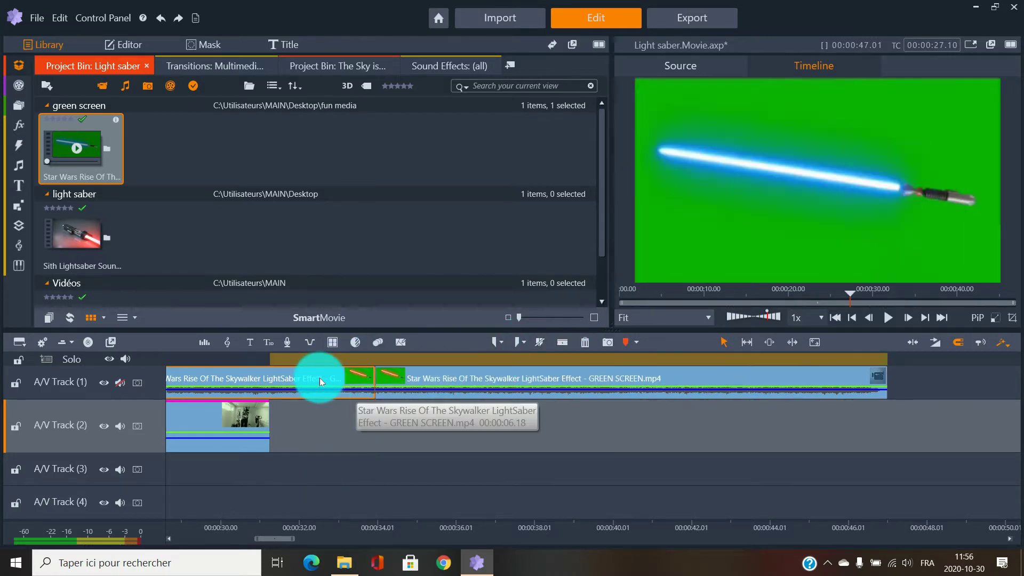
pyautogui.press('Delete')
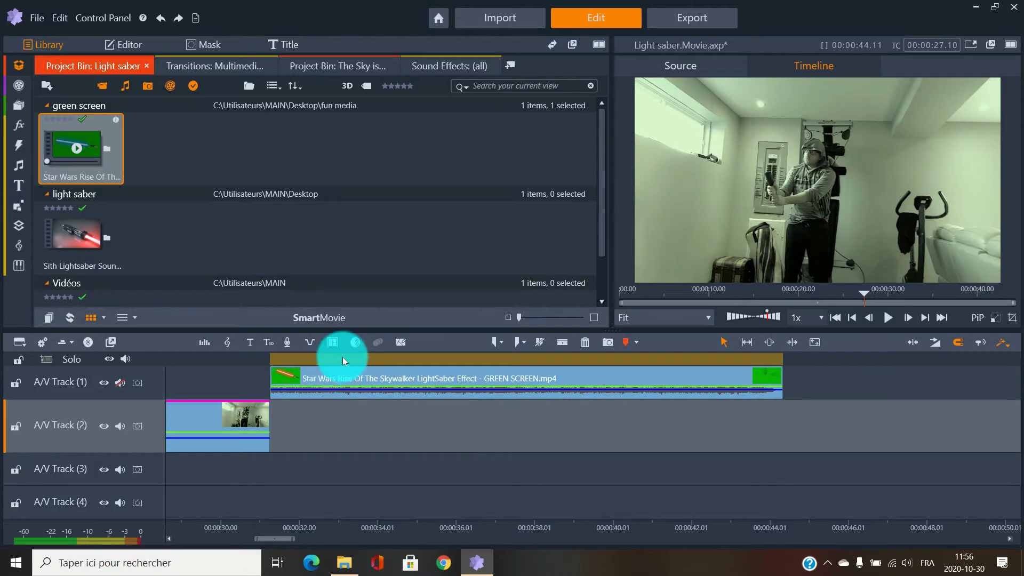
# Split the clip at about 37 seconds, delete the tail, and slide it left over the room footage.
pyautogui.moveTo(347, 359); pyautogui.dragTo(432, 368)
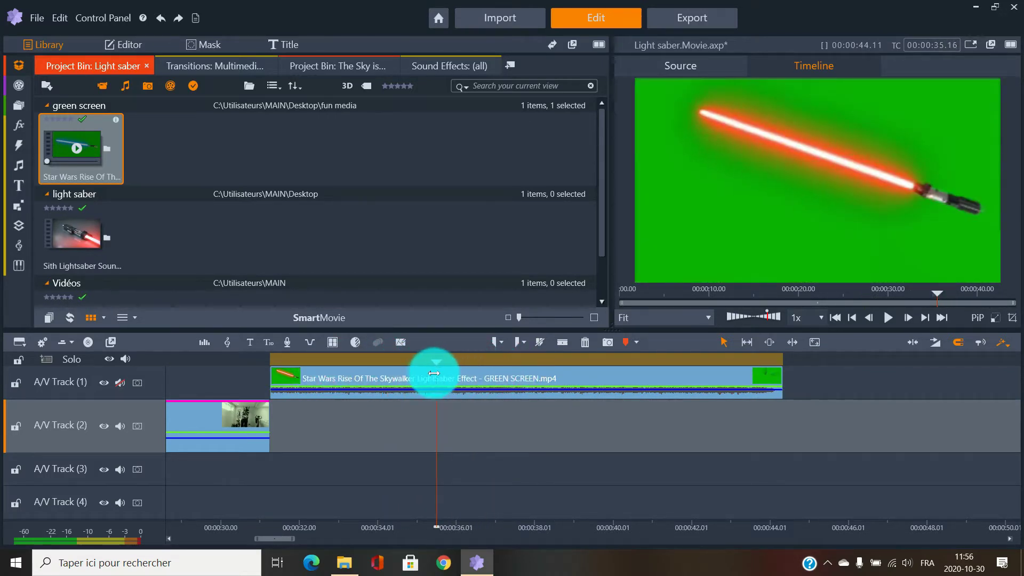
pyautogui.click(561, 342)
pyautogui.click(554, 373)
pyautogui.press('Delete')
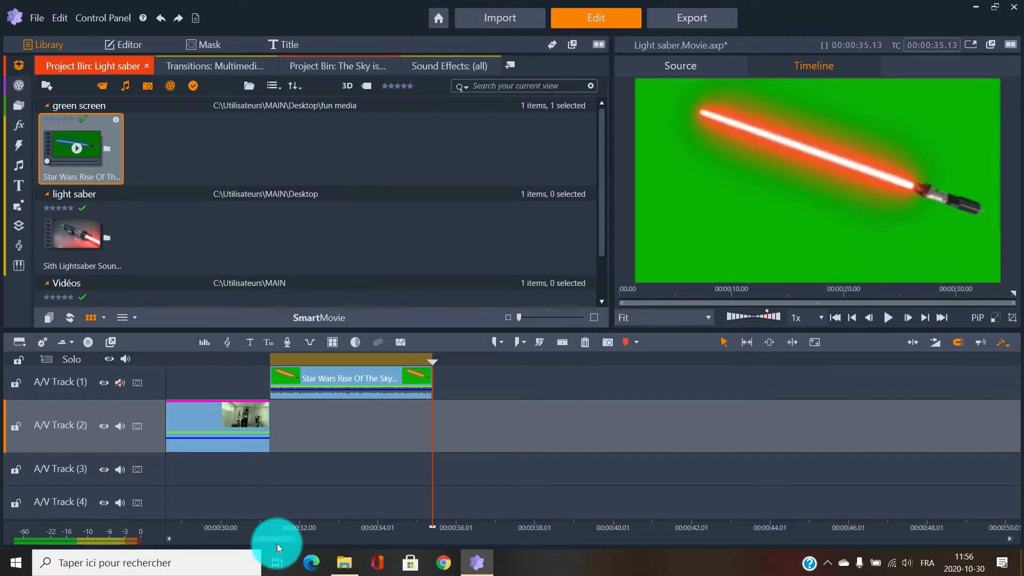
pyautogui.moveTo(277, 540); pyautogui.dragTo(259, 539)
pyautogui.moveTo(521, 361); pyautogui.dragTo(318, 361)
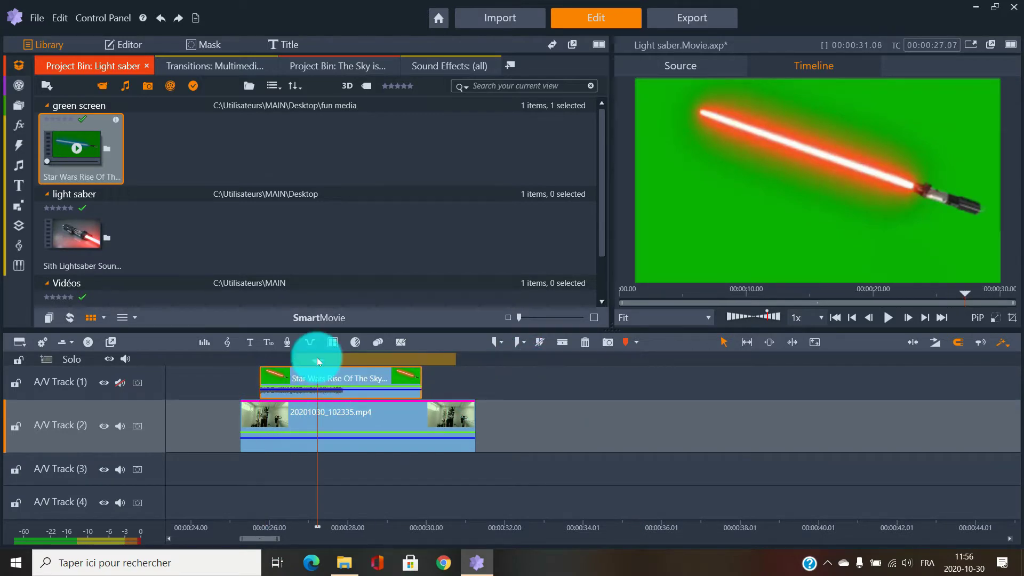
# Apply the StudioChroma keyer to the saber clip with Color Tolerance 100.
pyautogui.doubleClick(352, 380)
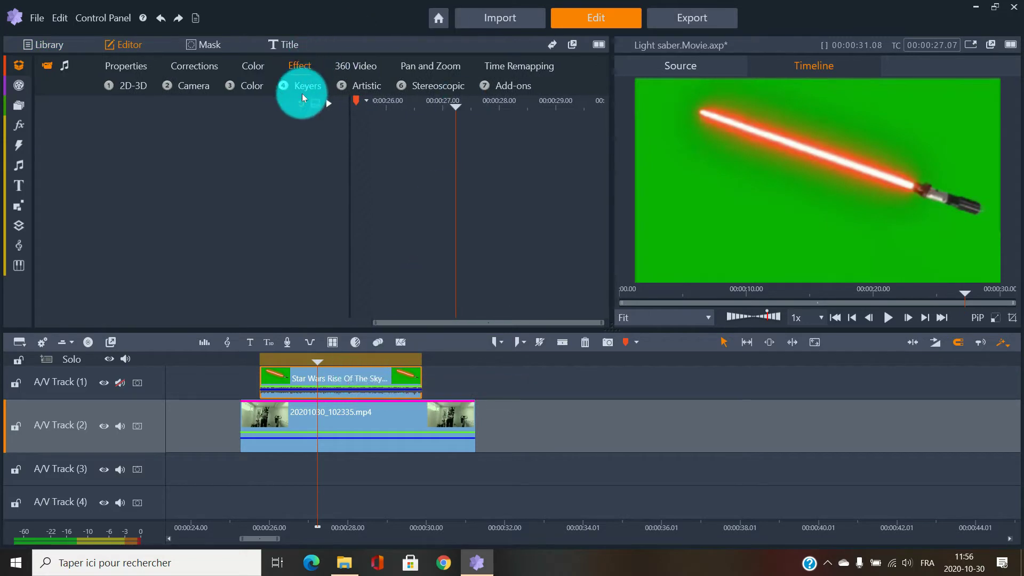
pyautogui.click(301, 87)
pyautogui.click(294, 134)
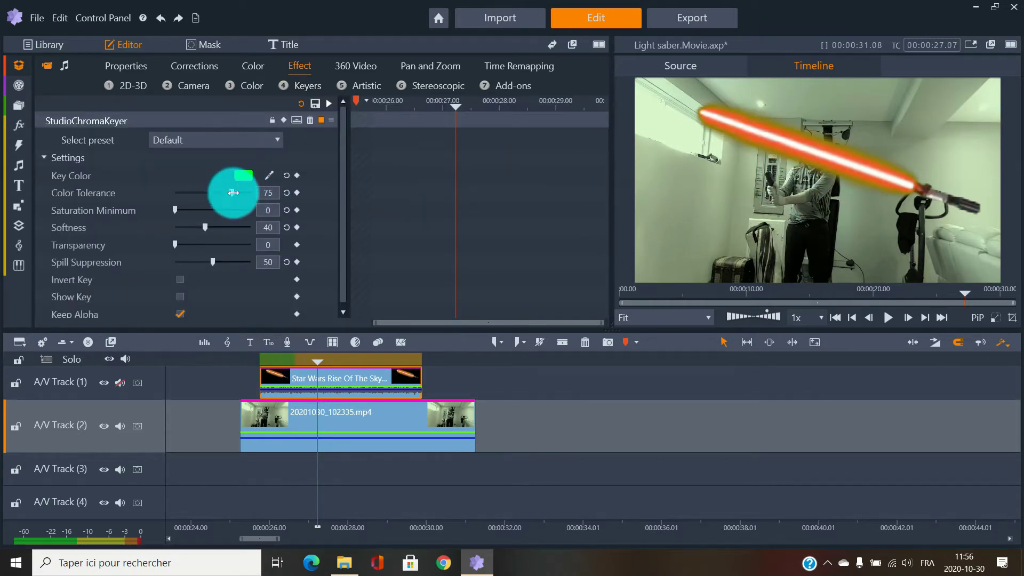
pyautogui.moveTo(239, 193); pyautogui.dragTo(263, 191)
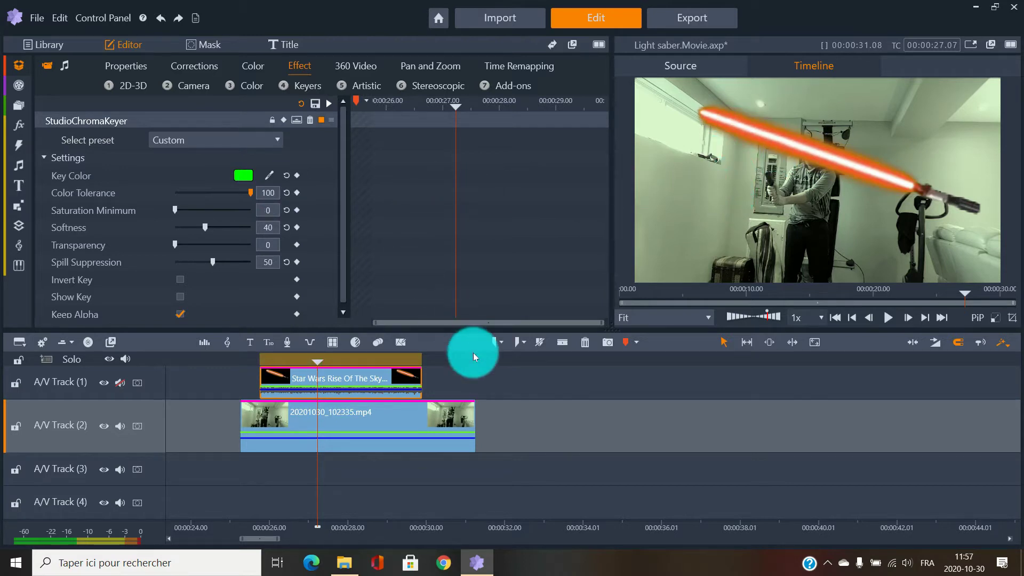
# Align the saber clip with the room clip's start and shrink the overlay in the frame.
pyautogui.click(333, 359)
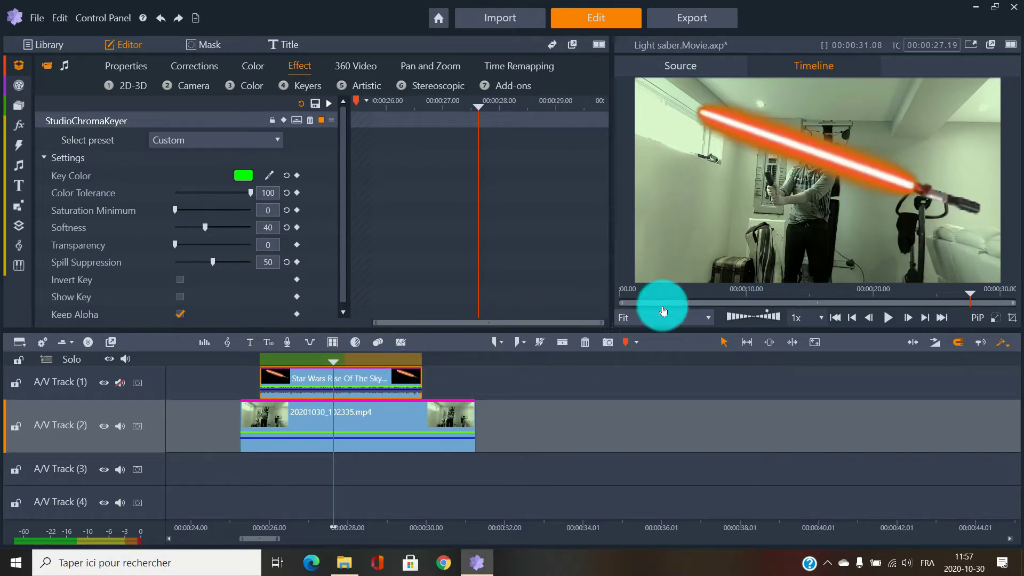
pyautogui.moveTo(293, 378); pyautogui.dragTo(283, 379)
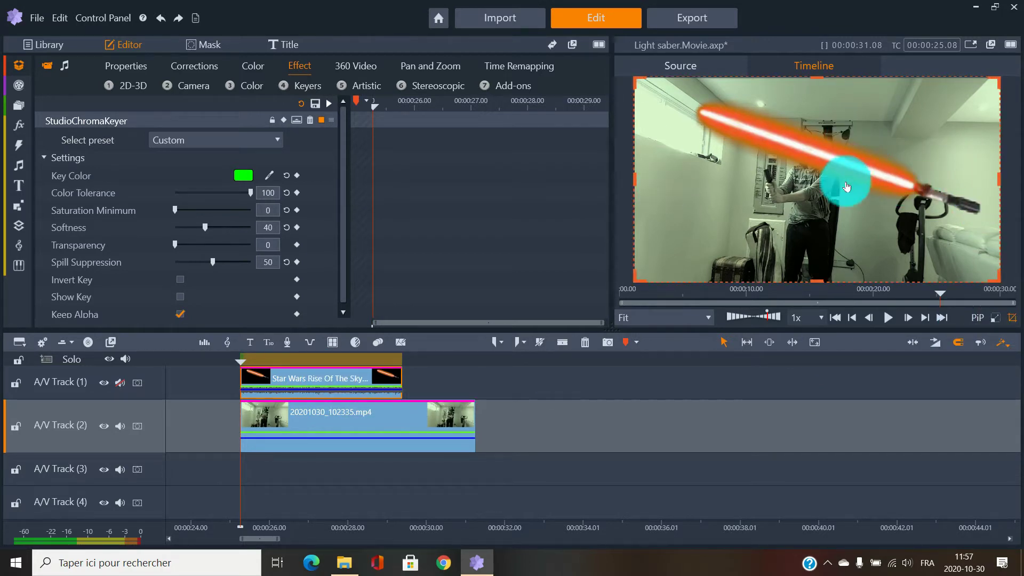
pyautogui.moveTo(998, 276); pyautogui.dragTo(929, 239)
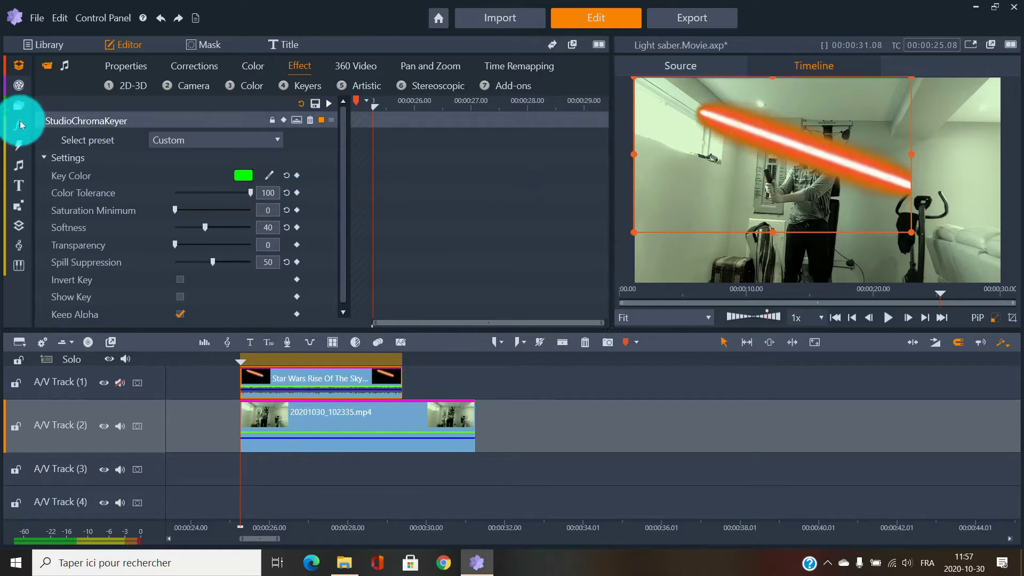
# Reduce the saber overlay's height and narrow it horizontally in the size settings.
pyautogui.click(132, 66)
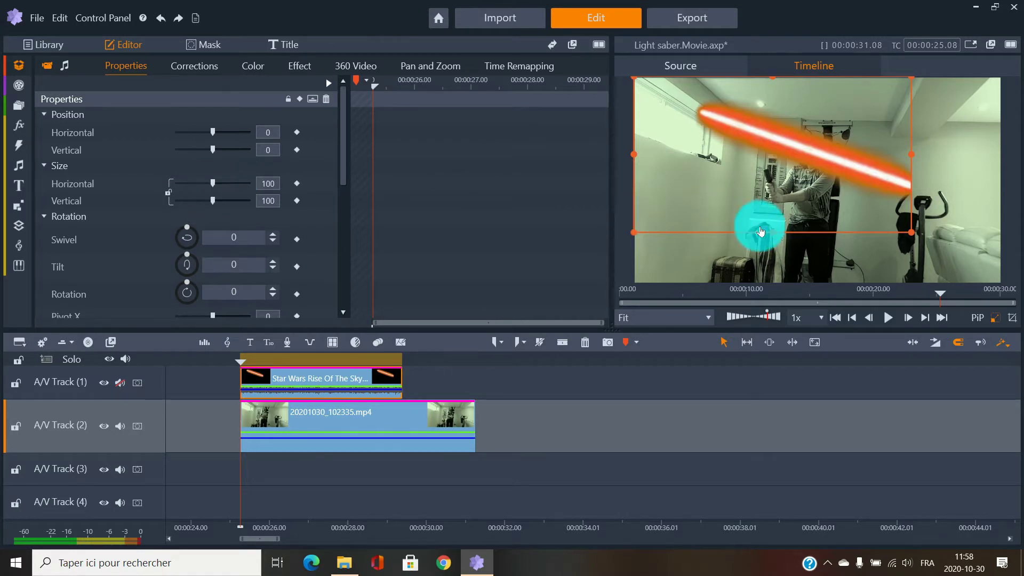
pyautogui.moveTo(772, 224); pyautogui.dragTo(768, 212)
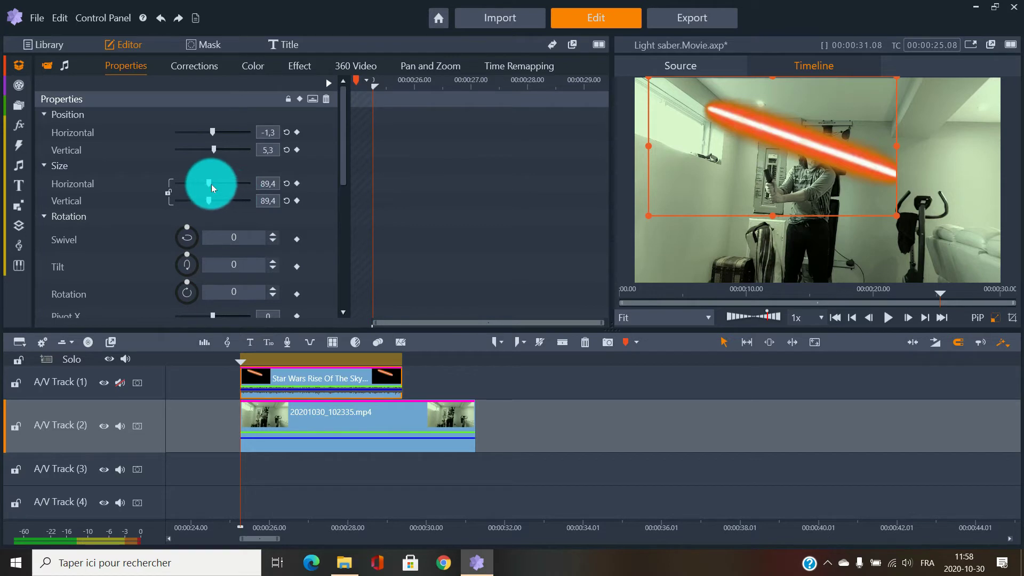
pyautogui.moveTo(211, 184); pyautogui.dragTo(186, 200)
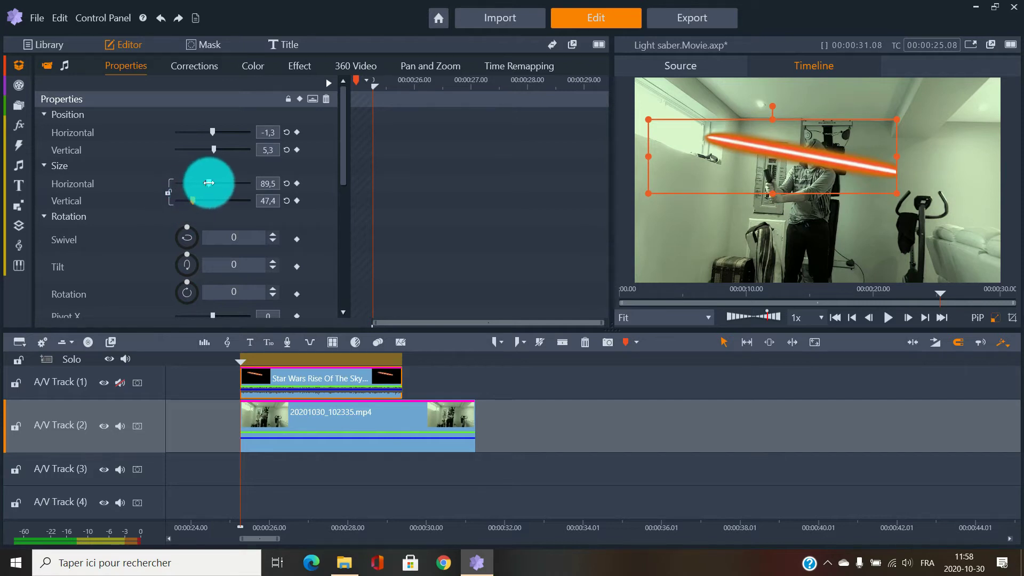
pyautogui.moveTo(208, 183); pyautogui.dragTo(203, 183)
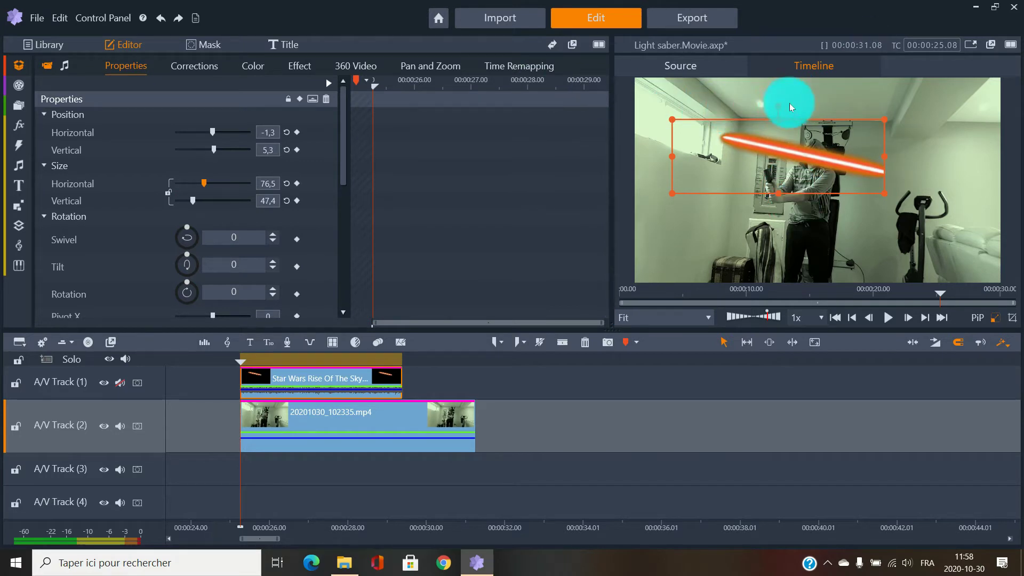
# Rotate the saber to 58° and move its blade into the person's hands.
pyautogui.moveTo(780, 107); pyautogui.dragTo(857, 121)
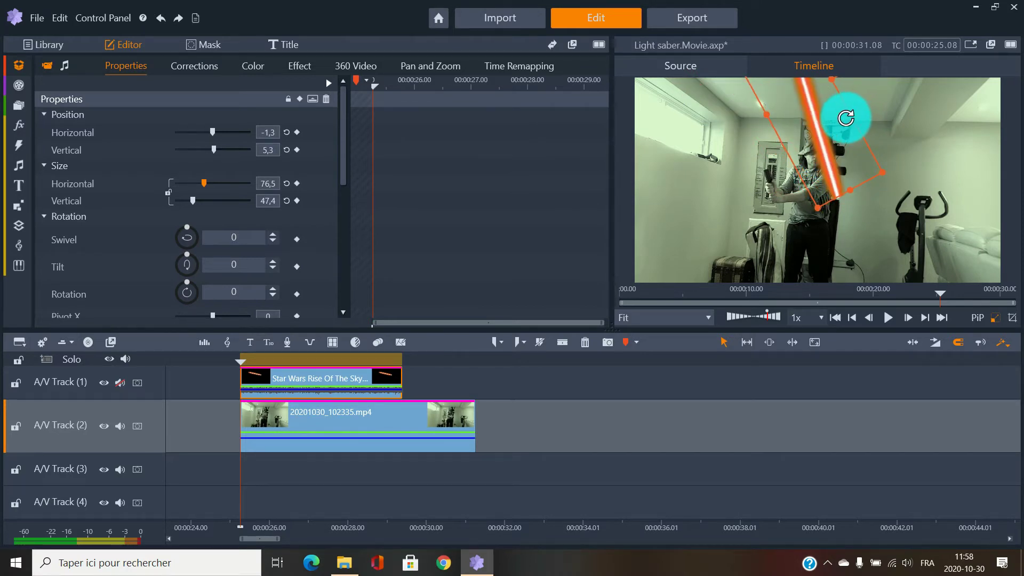
pyautogui.moveTo(846, 117); pyautogui.dragTo(753, 153)
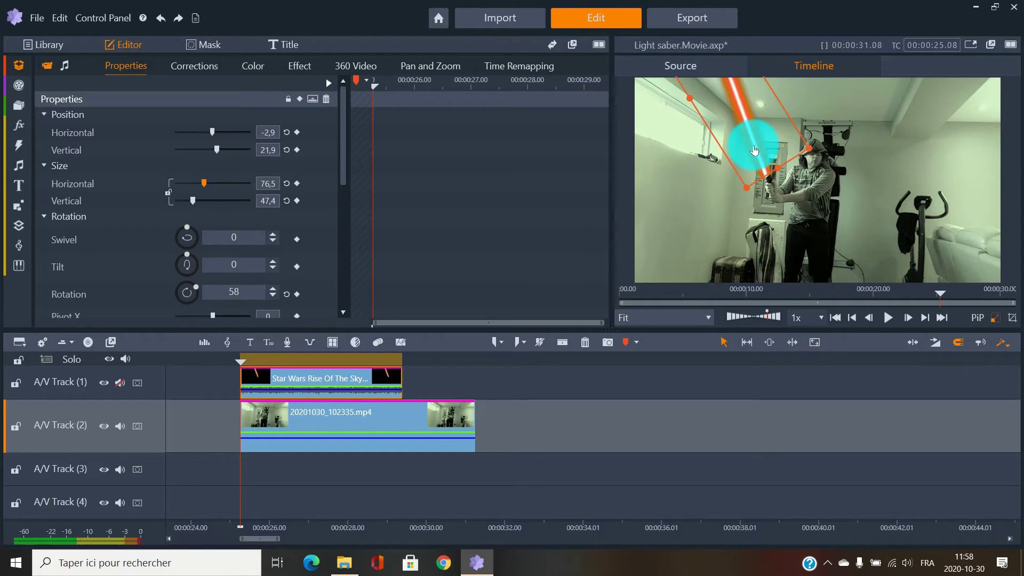
pyautogui.moveTo(756, 149); pyautogui.dragTo(656, 221)
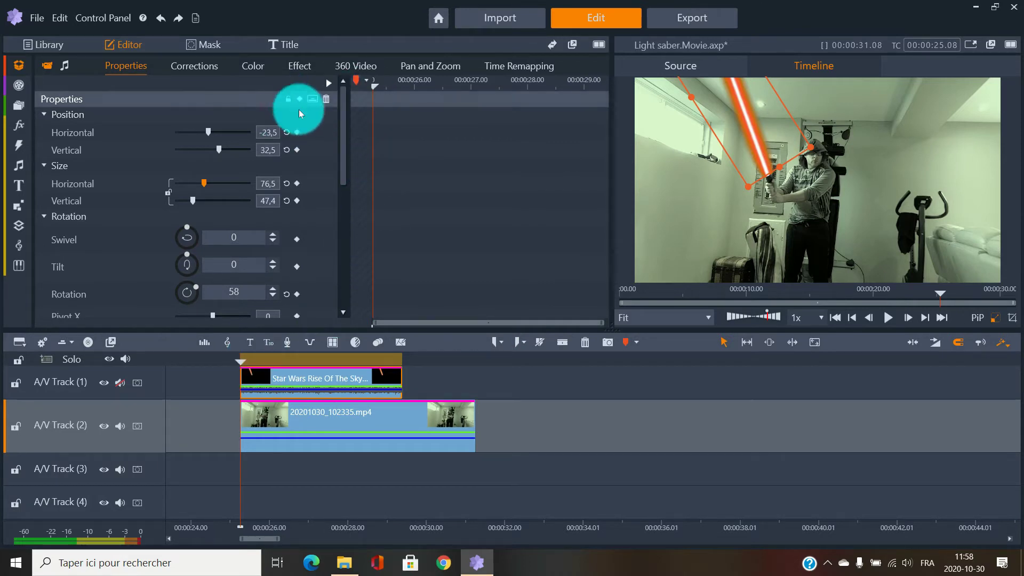
# Keyframe the Left % crop at 76, then lower it to 15.8 a few frames later.
pyautogui.moveTo(343, 161); pyautogui.dragTo(327, 293)
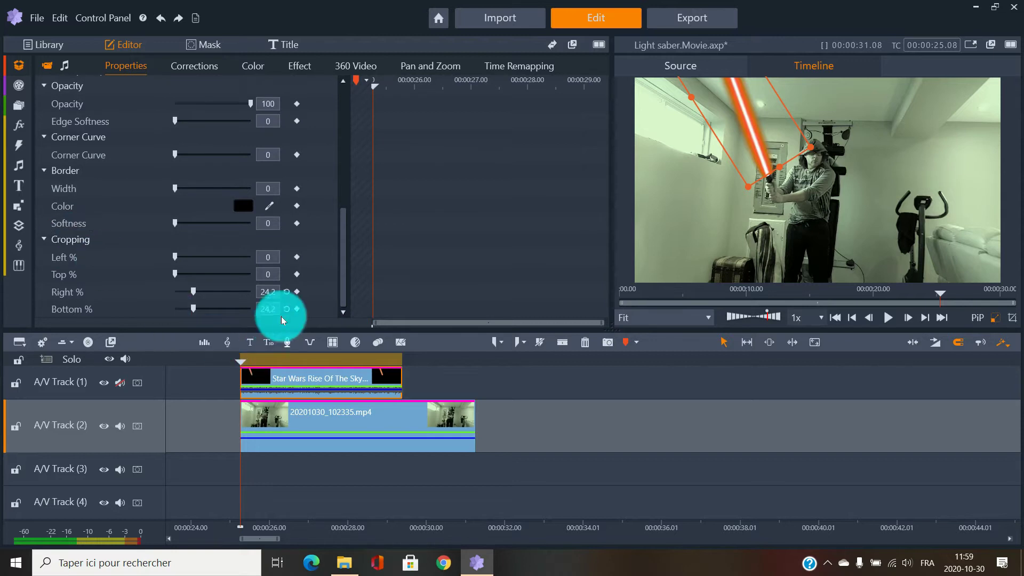
pyautogui.click(297, 274)
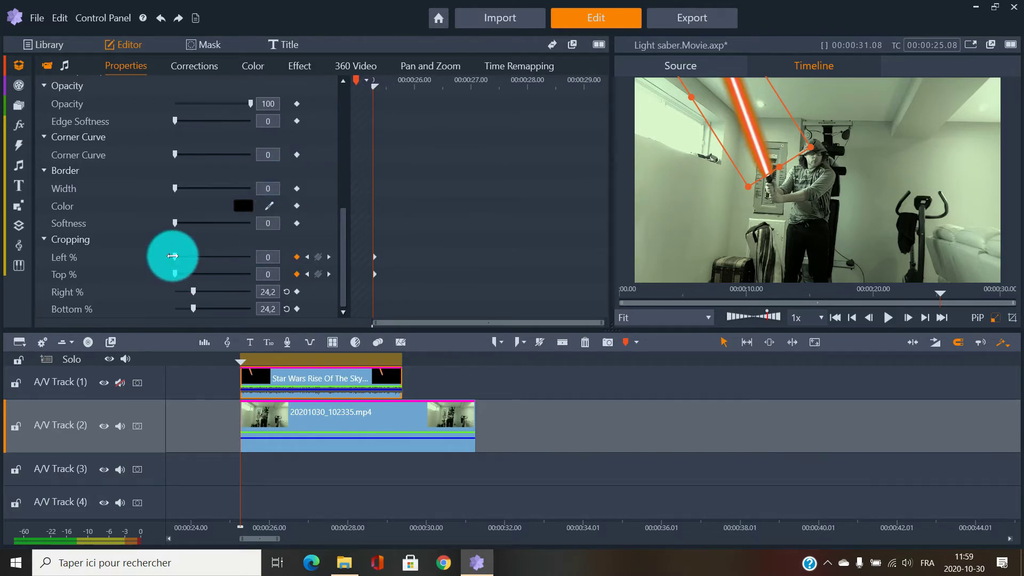
pyautogui.moveTo(178, 255); pyautogui.dragTo(251, 254)
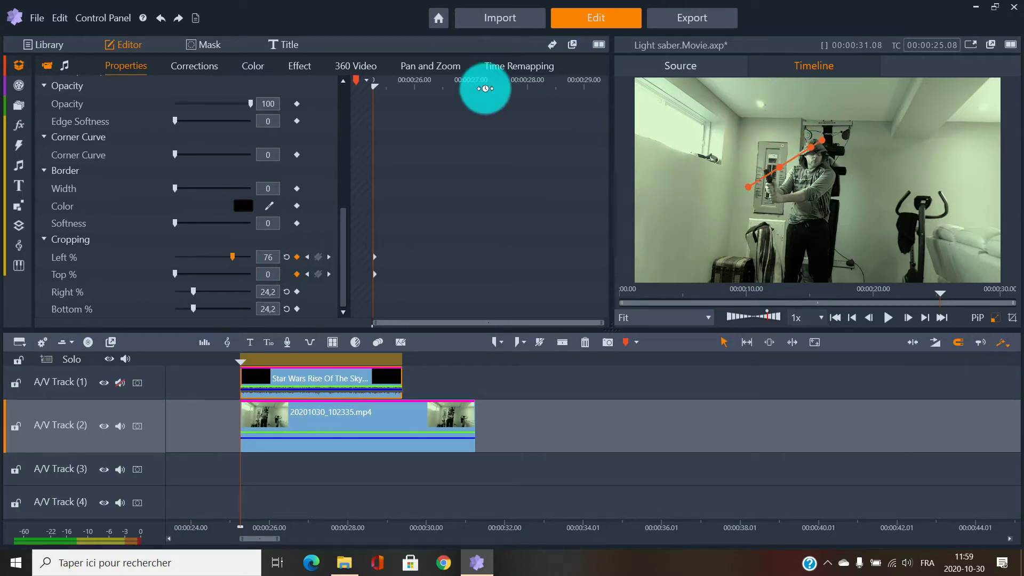
pyautogui.moveTo(376, 88); pyautogui.dragTo(384, 89)
pyautogui.click(234, 260)
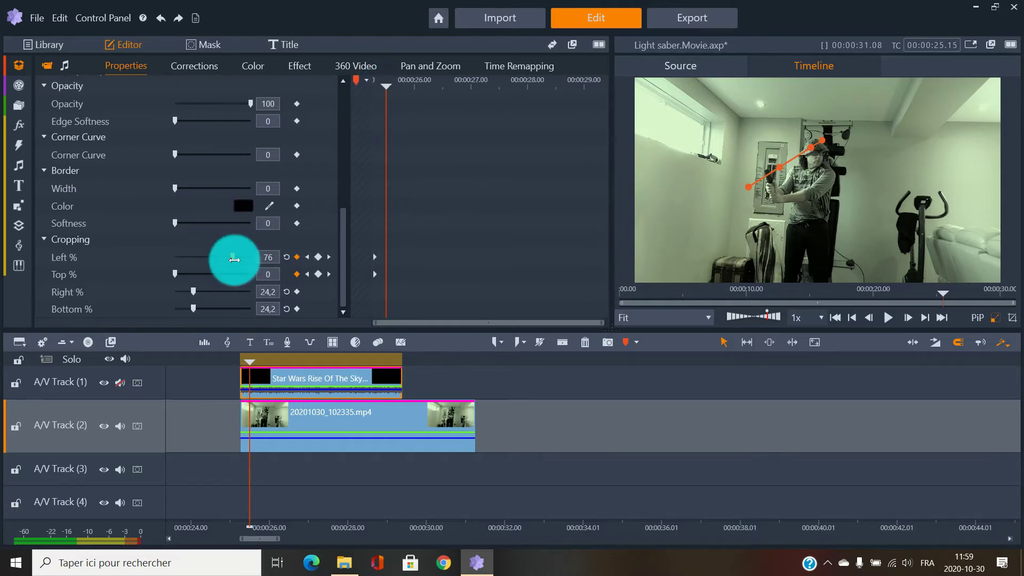
pyautogui.moveTo(234, 258); pyautogui.dragTo(172, 262)
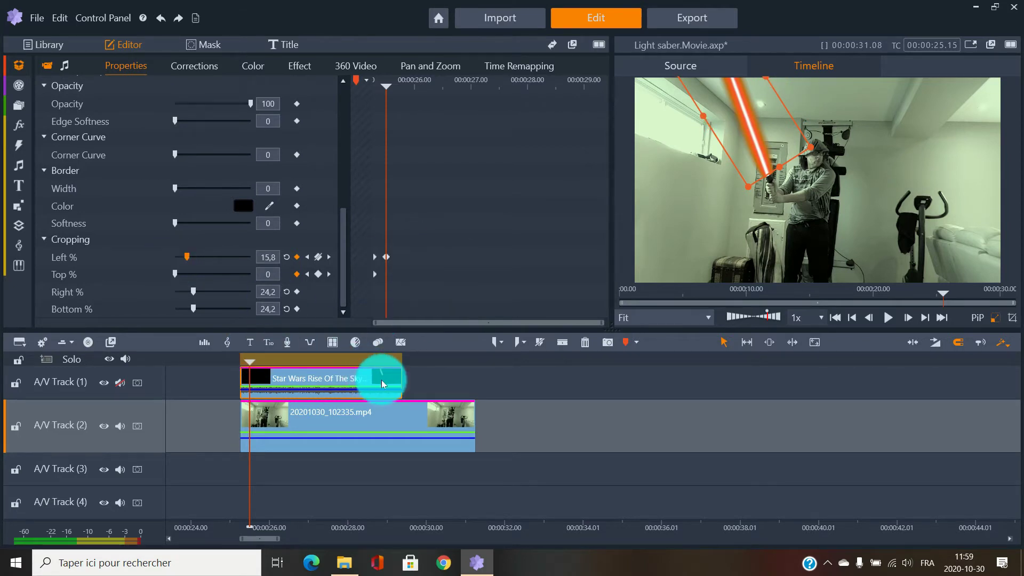
pyautogui.click(234, 362)
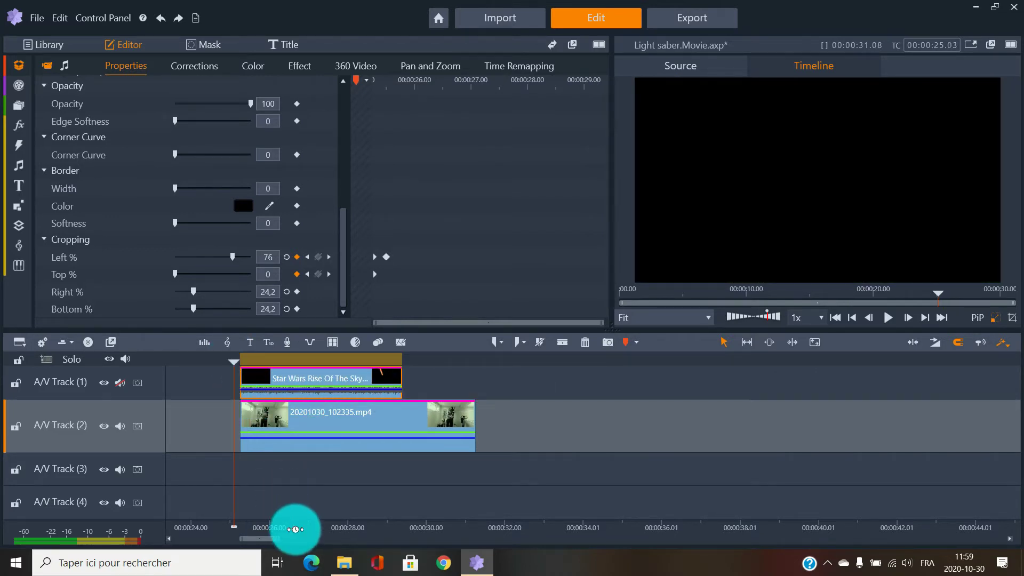
pyautogui.moveTo(296, 528); pyautogui.dragTo(366, 512)
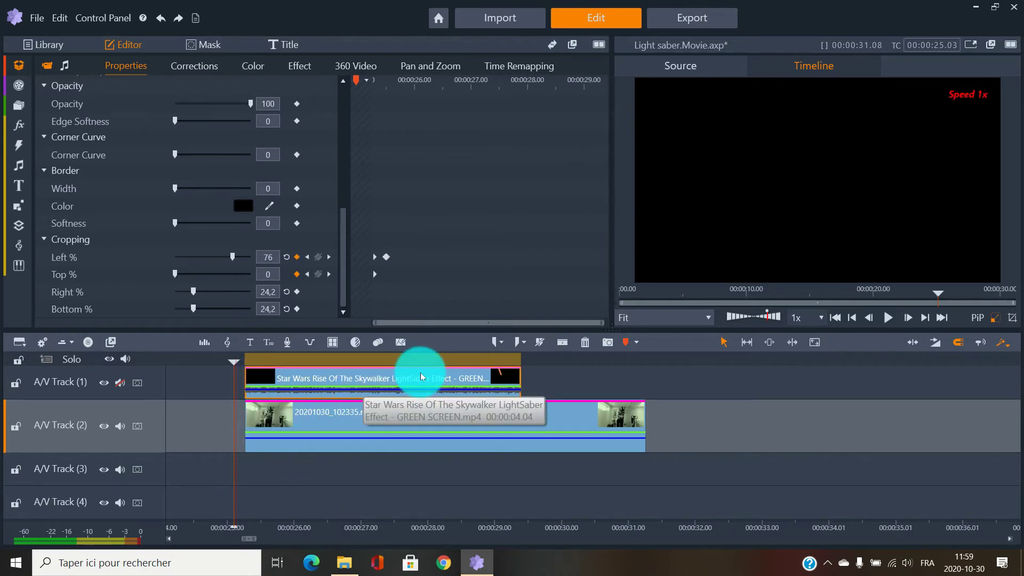
pyautogui.press('space')
pyautogui.click(254, 357)
pyautogui.moveTo(254, 357)
pyautogui.mouseDown()
pyautogui.moveTo(238, 358)
pyautogui.moveTo(263, 358)
pyautogui.mouseUp()
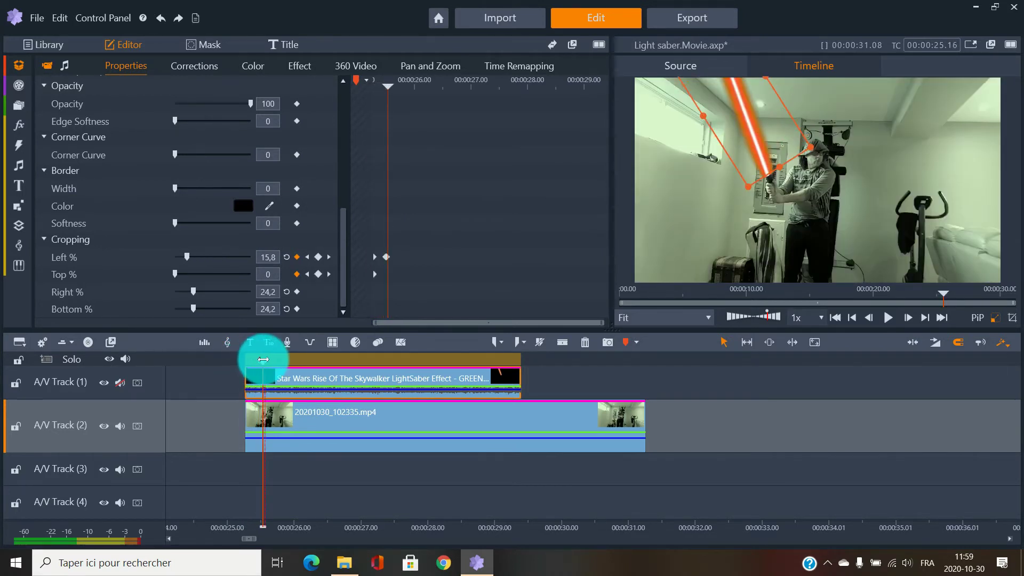
# Undock the Timeline preview into a floating window and place it beside the editing controls.
pyautogui.click(990, 46)
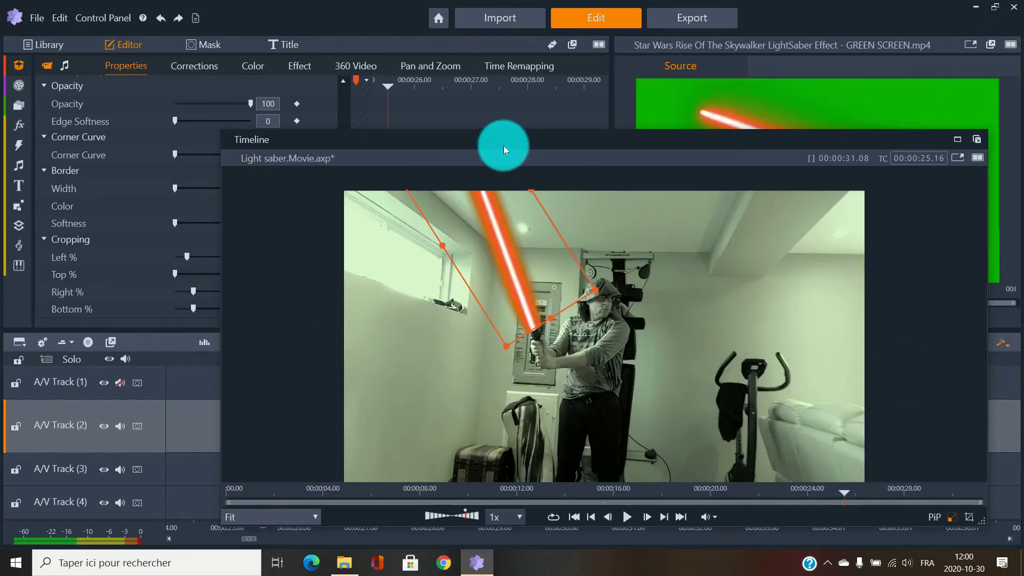
pyautogui.moveTo(503, 149); pyautogui.dragTo(606, 101)
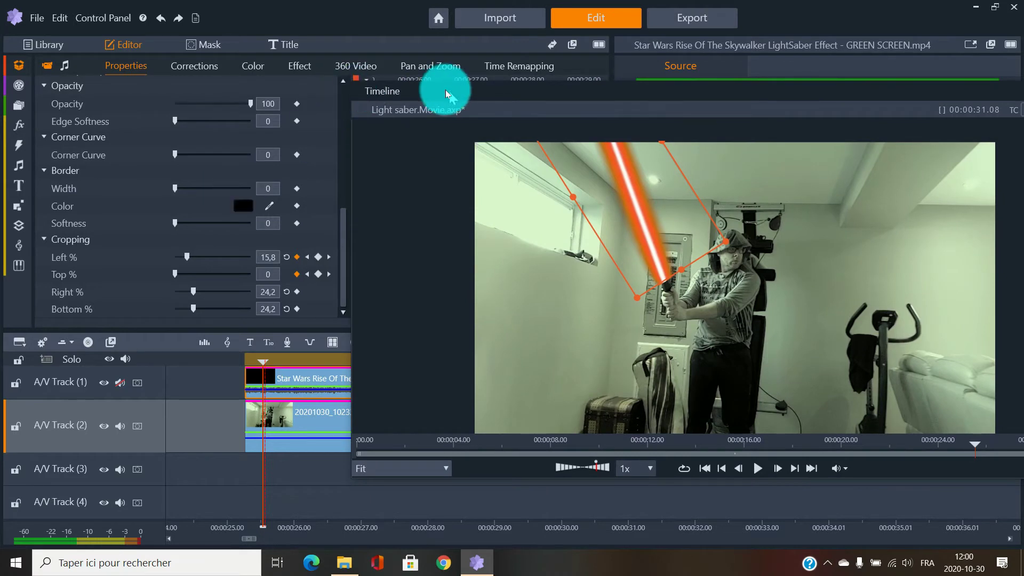
pyautogui.moveTo(382, 91); pyautogui.dragTo(473, 116)
pyautogui.moveTo(348, 216); pyautogui.dragTo(354, 104)
# Advance four frames and lower the saber's Swivel to -10.
pyautogui.moveTo(652, 123); pyautogui.dragTo(638, 101)
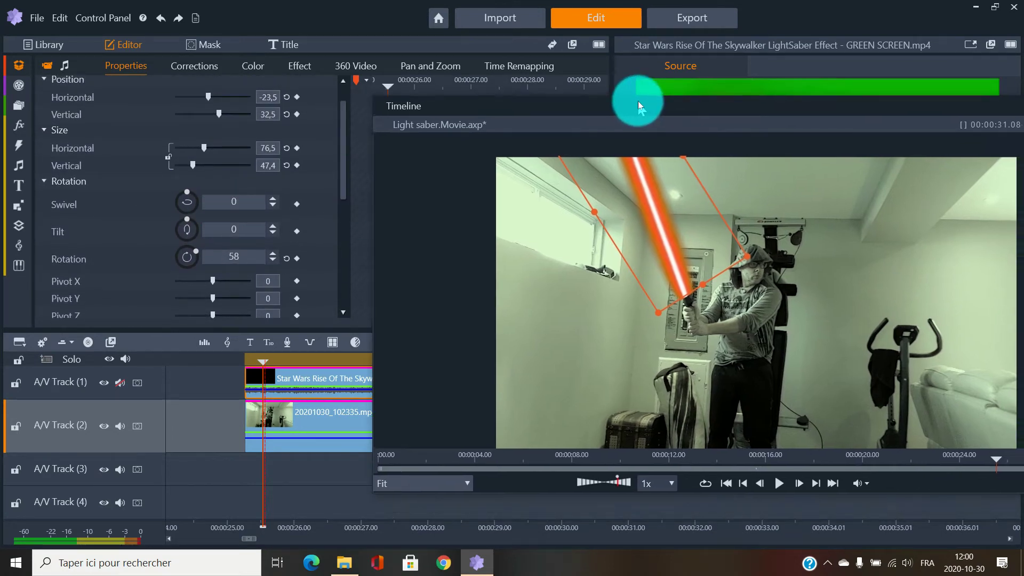
pyautogui.click(805, 485)
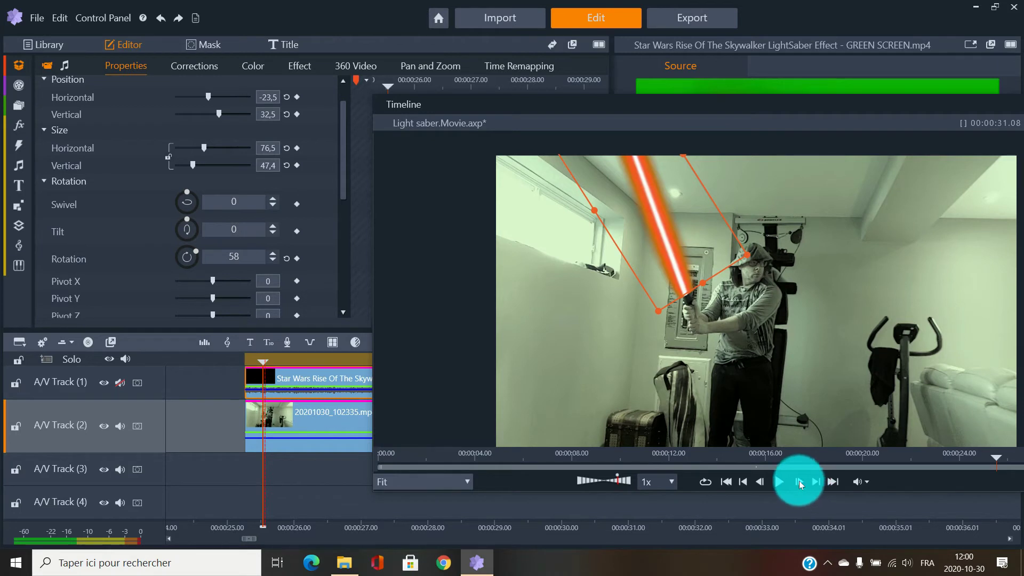
pyautogui.click(798, 481)
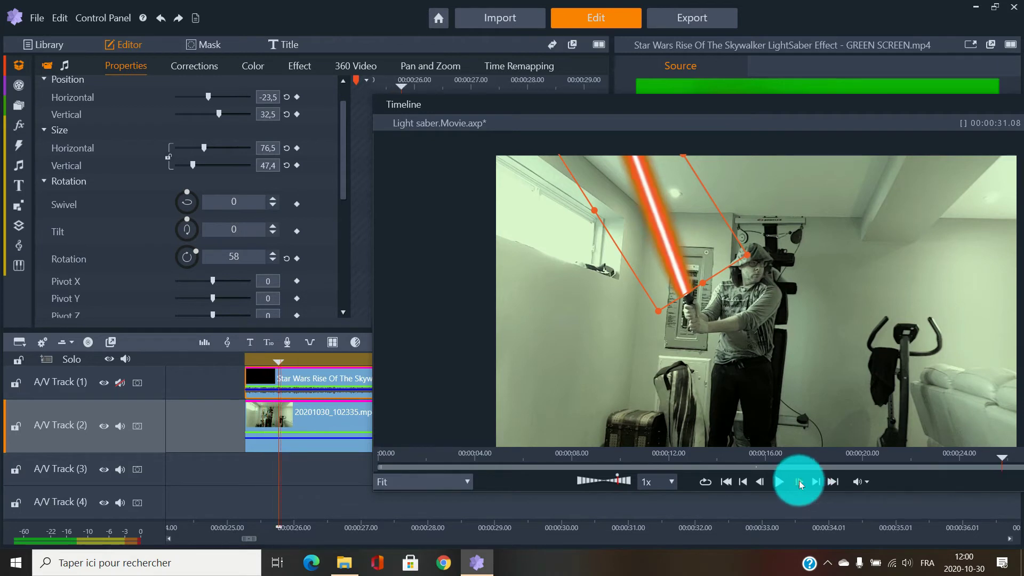
pyautogui.click(799, 482)
pyautogui.click(687, 297)
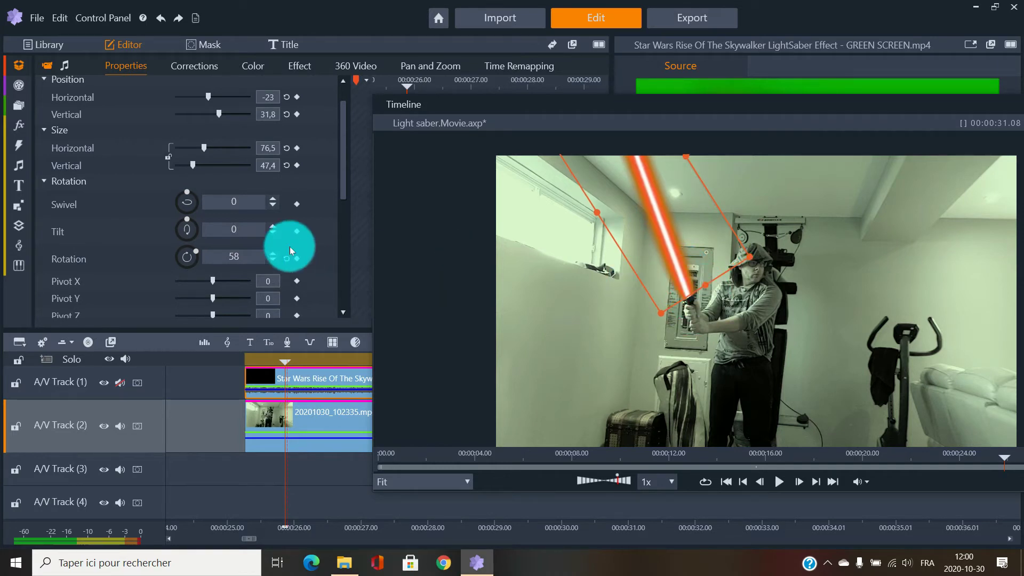
pyautogui.click(273, 206)
pyautogui.click(273, 207)
pyautogui.click(273, 207)
pyautogui.click(272, 207)
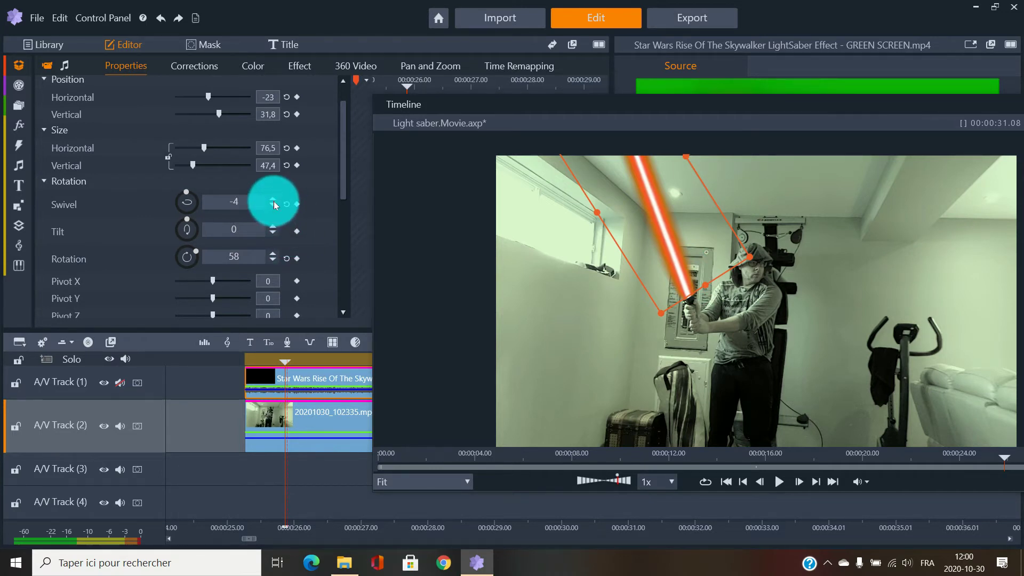
pyautogui.click(274, 205)
pyautogui.click(274, 206)
pyautogui.click(274, 206)
pyautogui.click(274, 206)
pyautogui.click(274, 206)
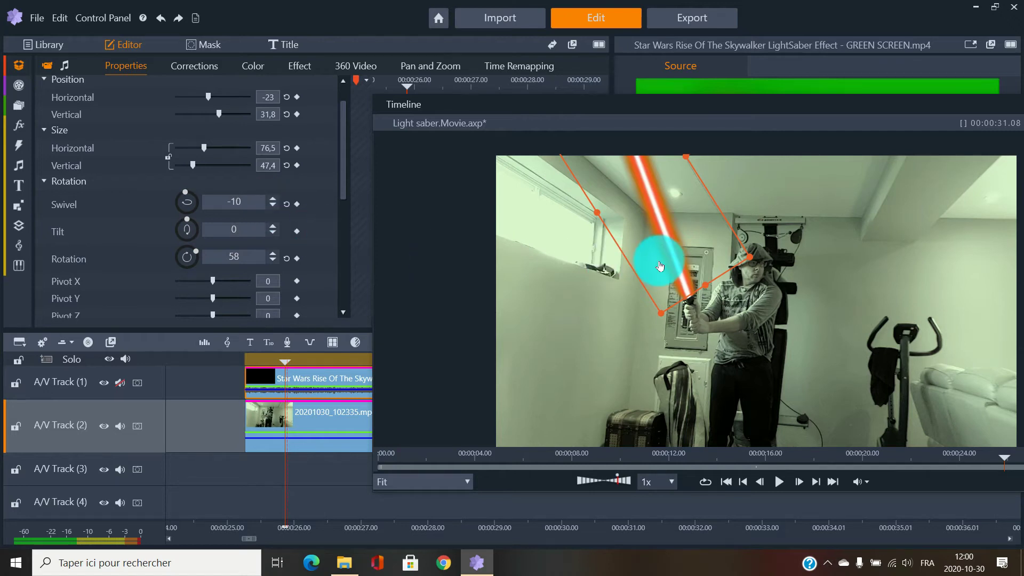
# Nudge the saber to follow the hands and add a Swivel keyframe at this frame.
pyautogui.moveTo(662, 262); pyautogui.dragTo(663, 261)
pyautogui.click(295, 231)
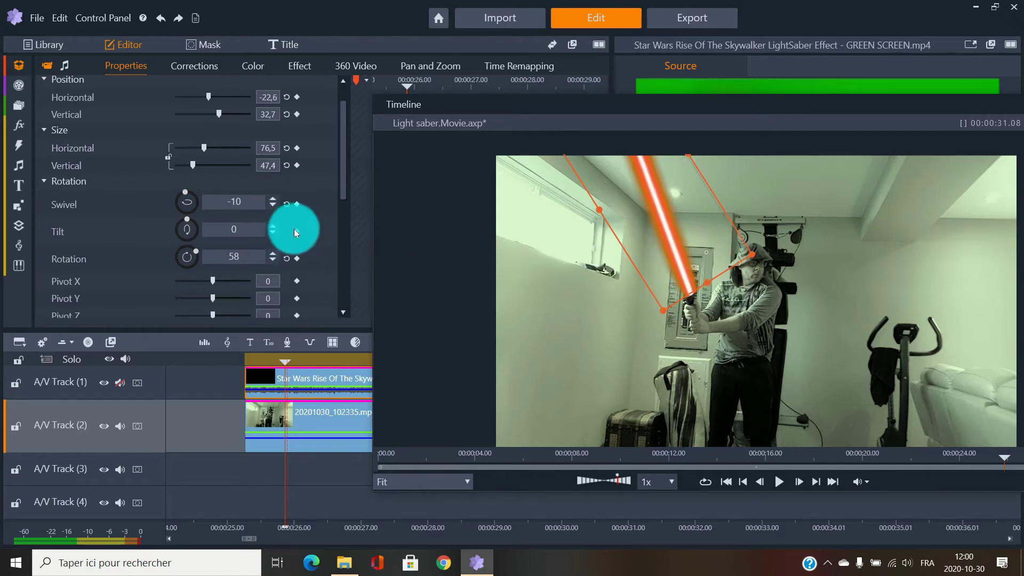
pyautogui.moveTo(467, 107); pyautogui.dragTo(555, 187)
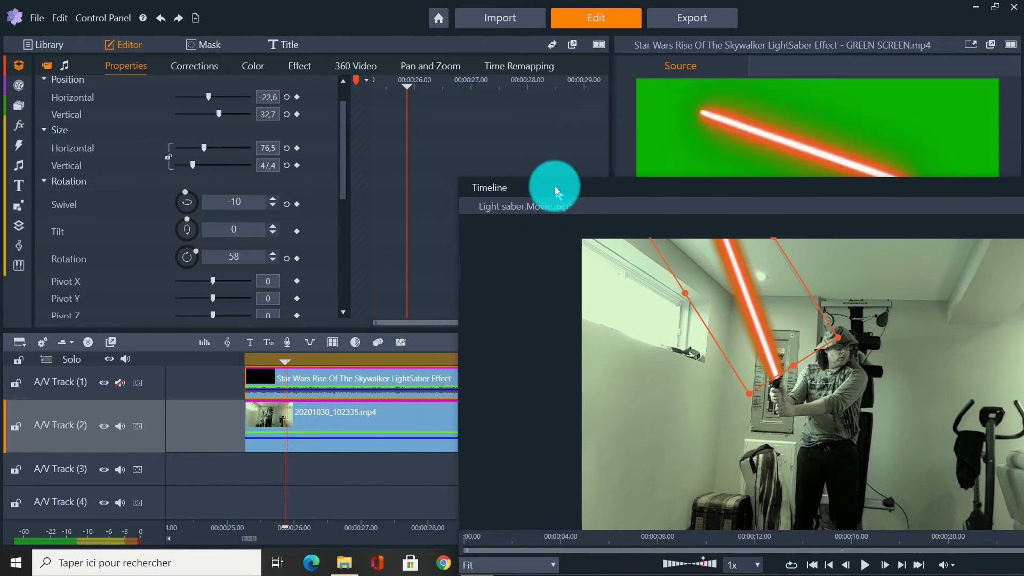
pyautogui.click(299, 200)
pyautogui.moveTo(704, 190); pyautogui.dragTo(649, 138)
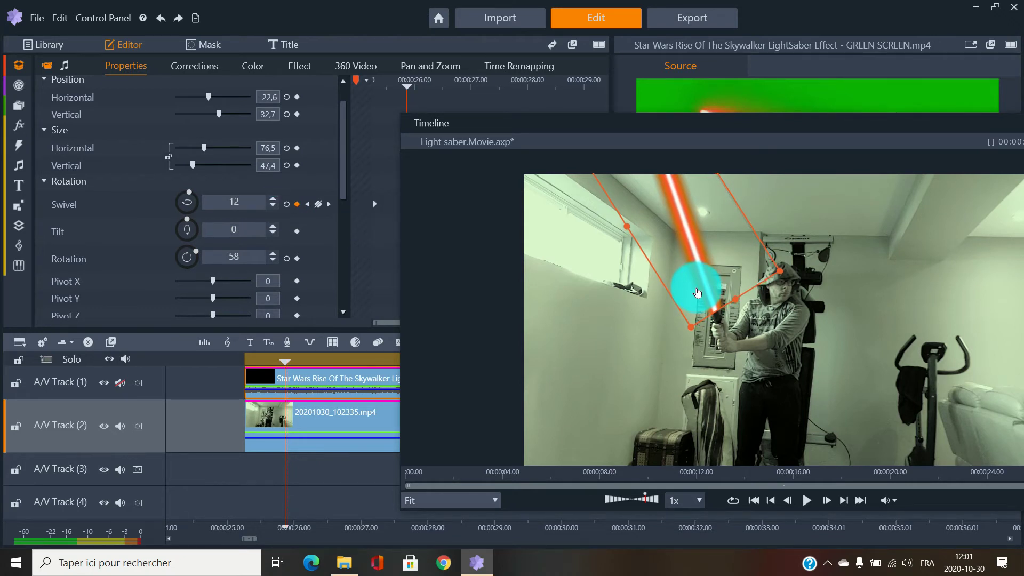
# Raise the Swivel to 17, advance a few frames, and nudge the saber's vertical position.
pyautogui.click(273, 199)
pyautogui.click(273, 200)
pyautogui.click(273, 199)
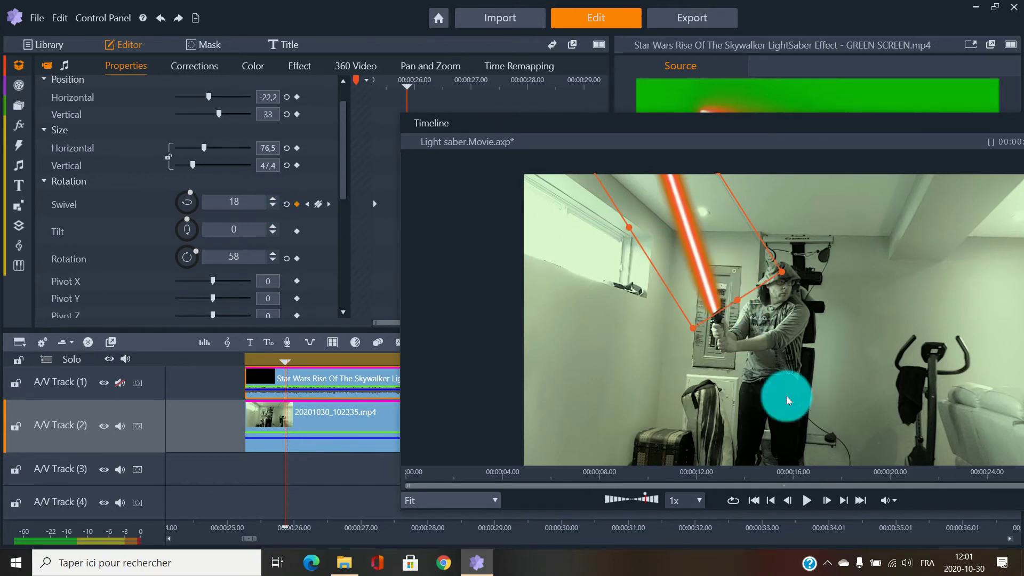
pyautogui.click(827, 502)
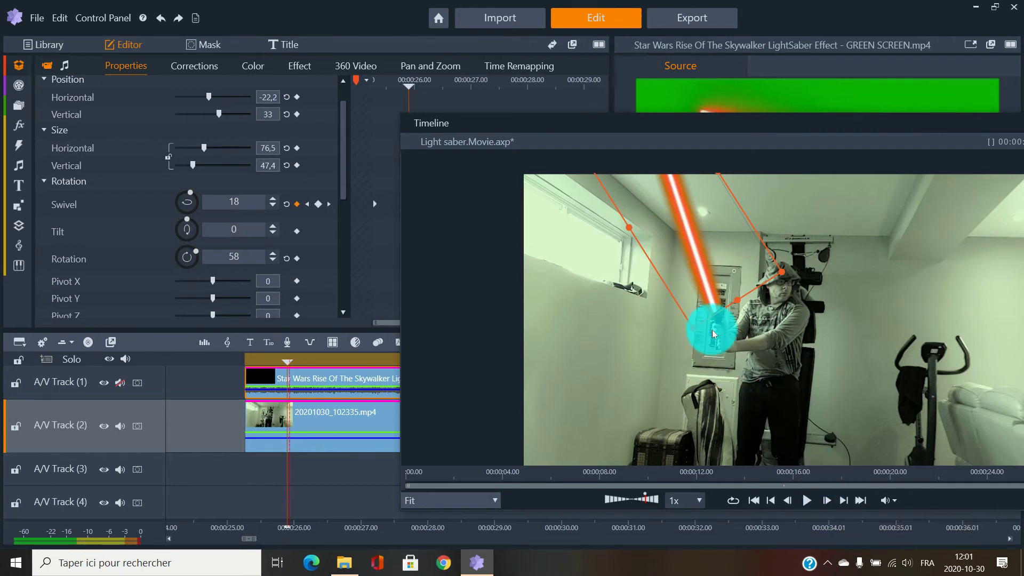
pyautogui.moveTo(619, 129); pyautogui.dragTo(714, 145)
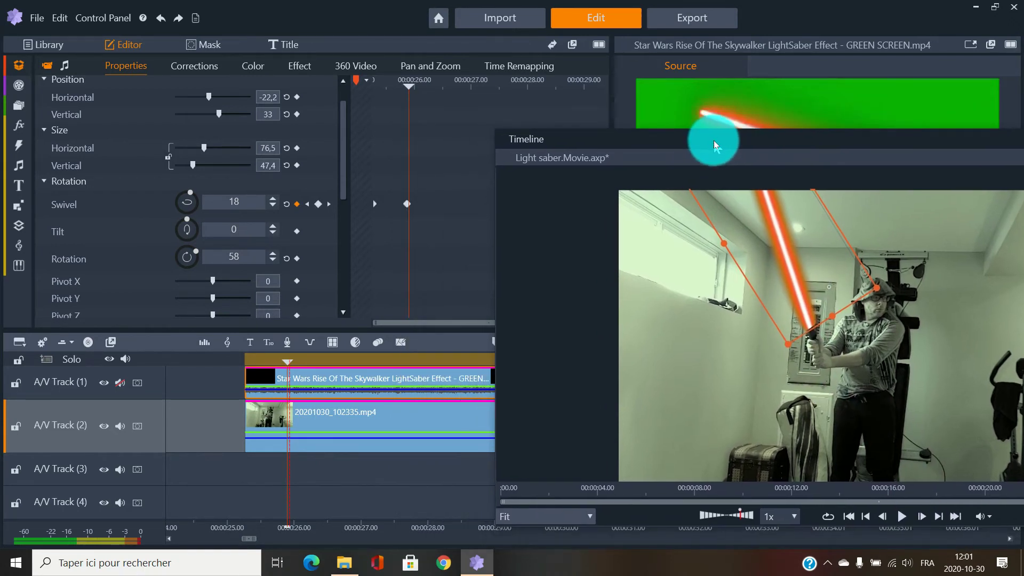
pyautogui.click(921, 517)
pyautogui.click(921, 517)
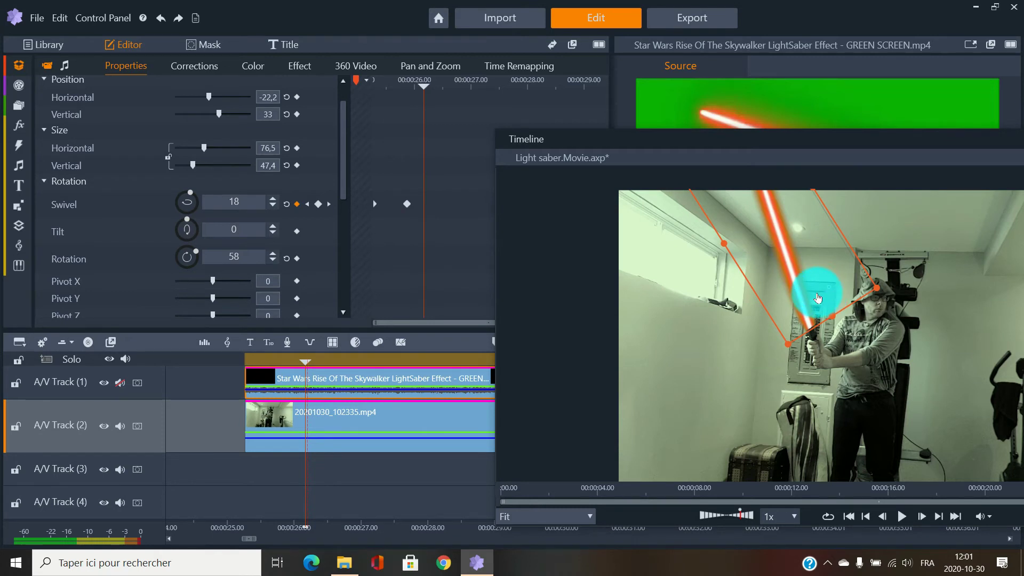
pyautogui.click(816, 300)
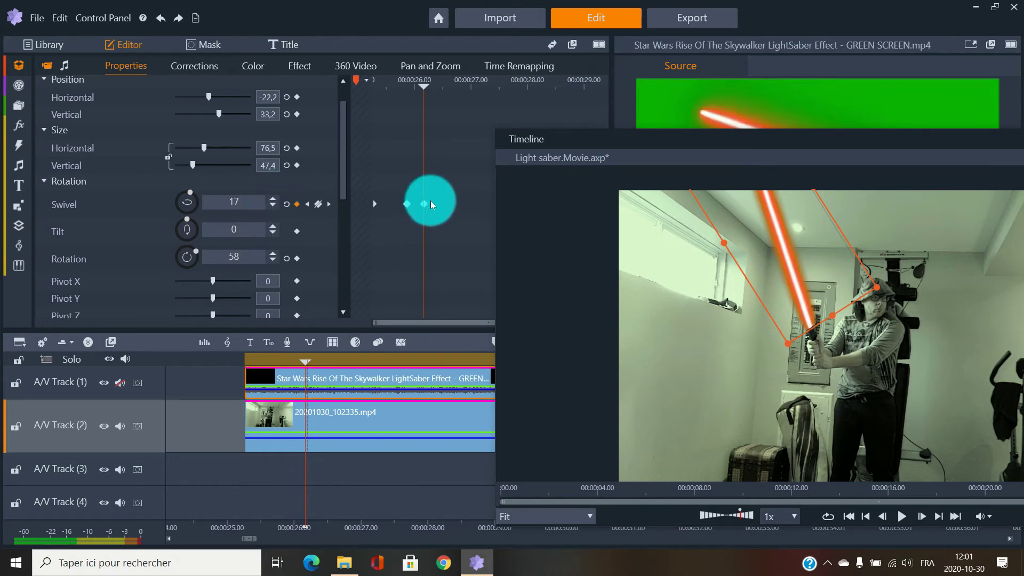
# Step forward, lower the saber slightly, and bring the floating preview fully on screen.
pyautogui.click(927, 519)
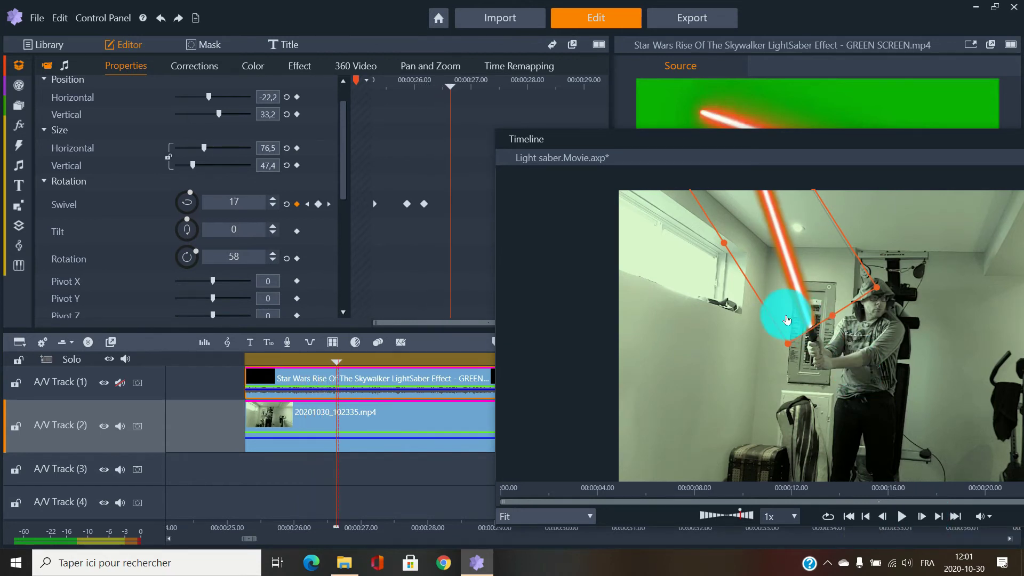
pyautogui.moveTo(797, 303); pyautogui.dragTo(800, 313)
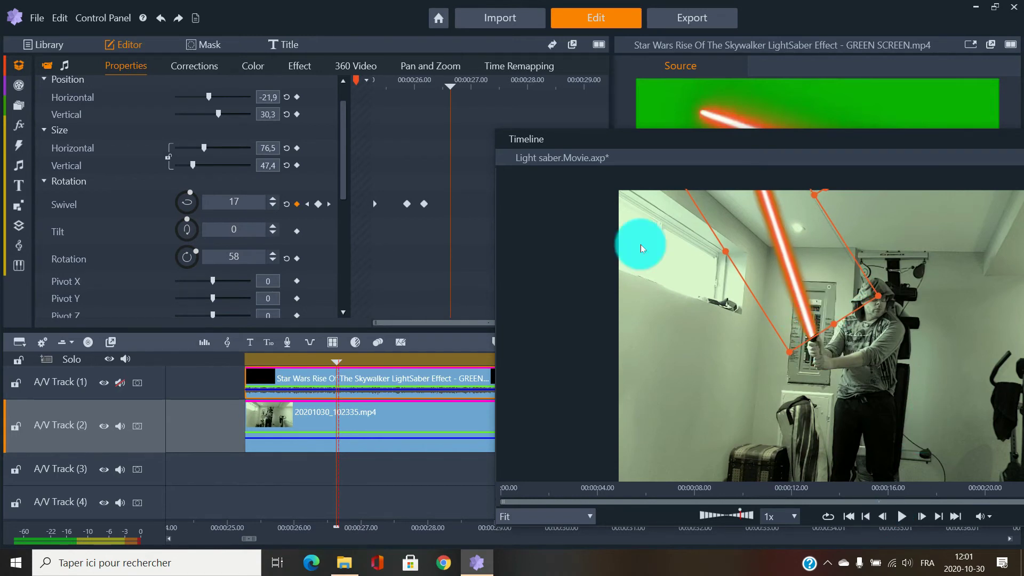
pyautogui.moveTo(656, 144); pyautogui.dragTo(557, 104)
pyautogui.moveTo(796, 103); pyautogui.dragTo(679, 103)
pyautogui.moveTo(949, 110); pyautogui.dragTo(827, 110)
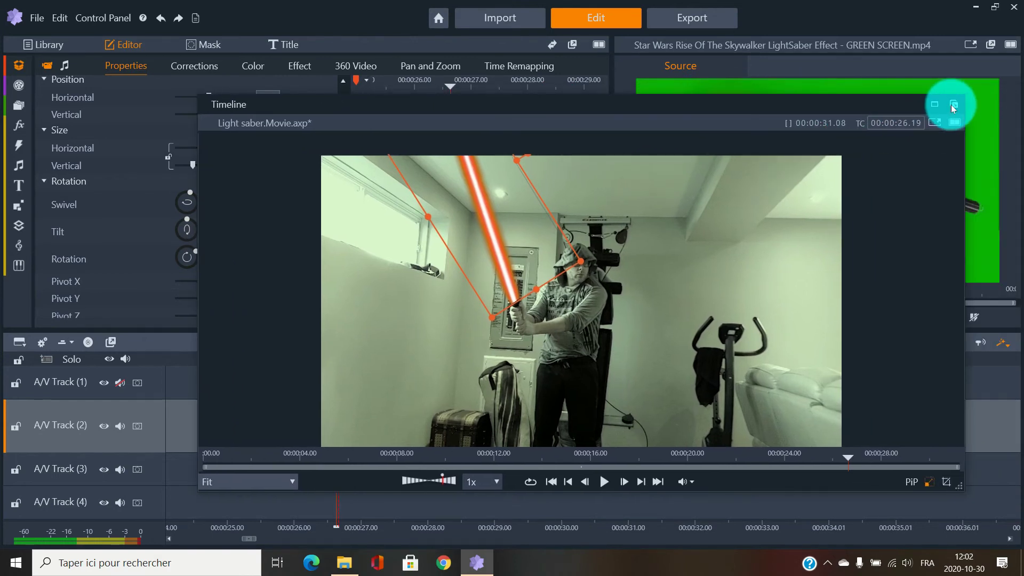
# Dock the preview, jump to 00:00:15.22, and select the Track 1 saber clip to show its keyframes.
pyautogui.click(954, 106)
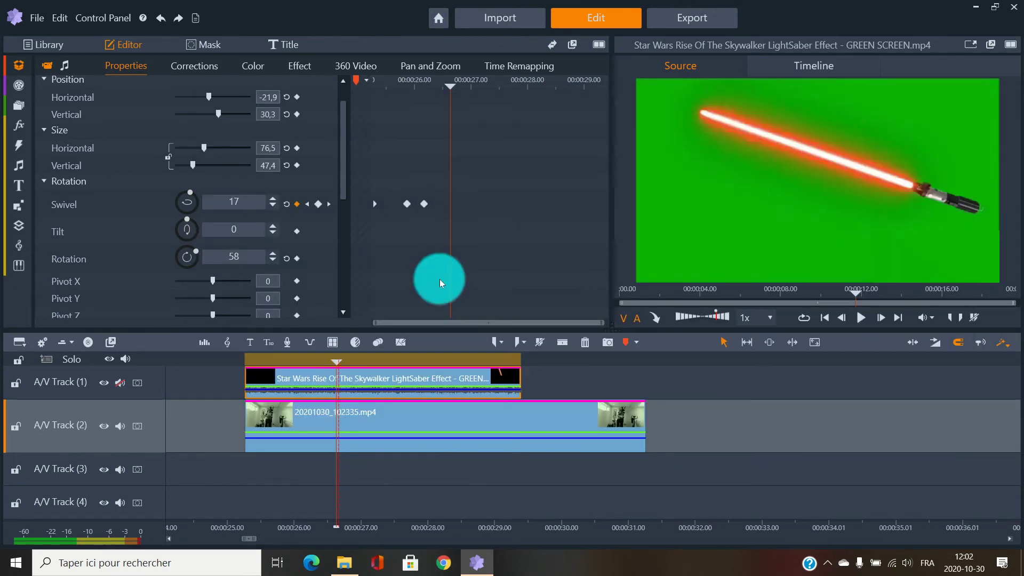
pyautogui.click(354, 360)
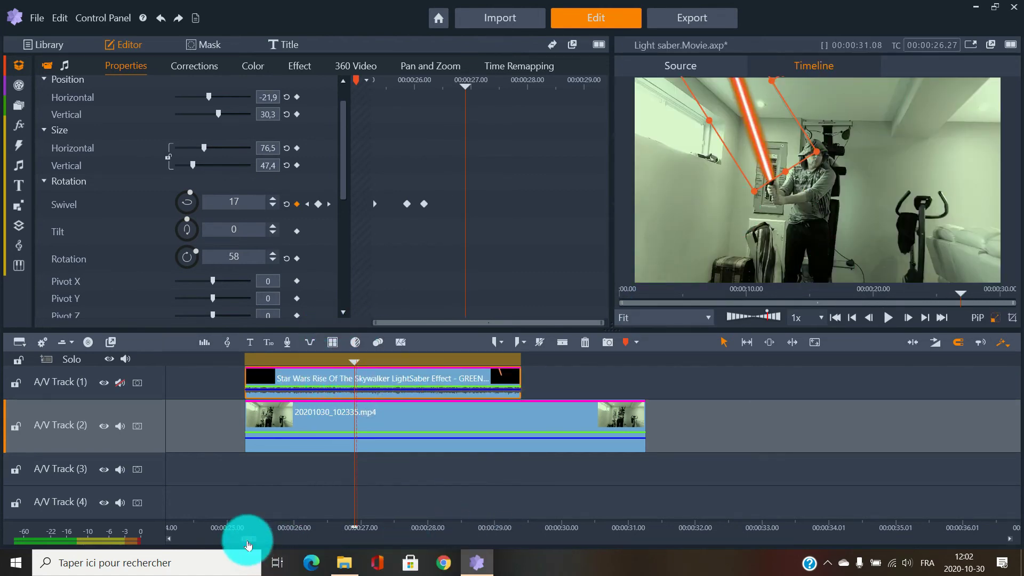
pyautogui.moveTo(248, 543); pyautogui.dragTo(212, 537)
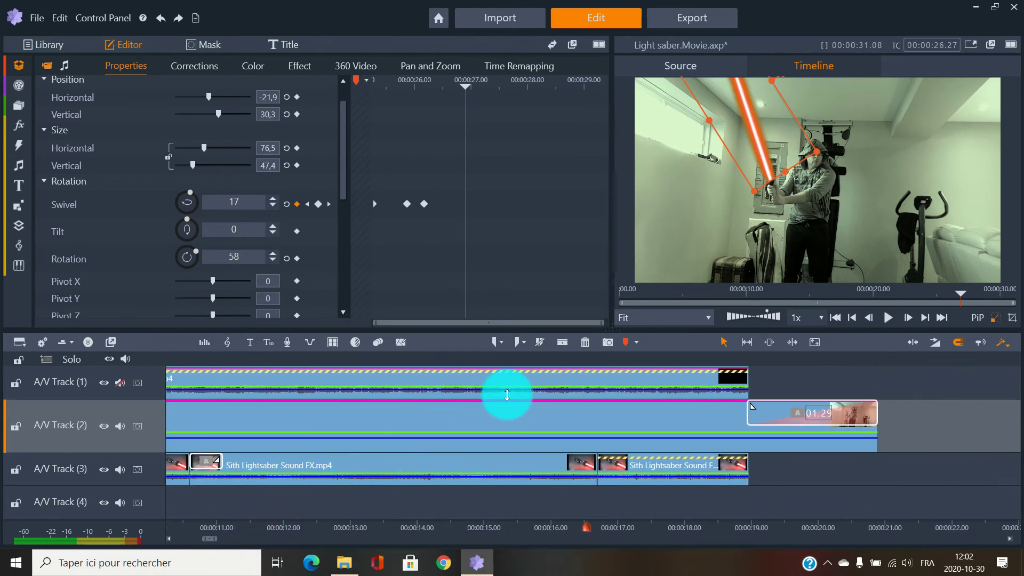
pyautogui.click(533, 359)
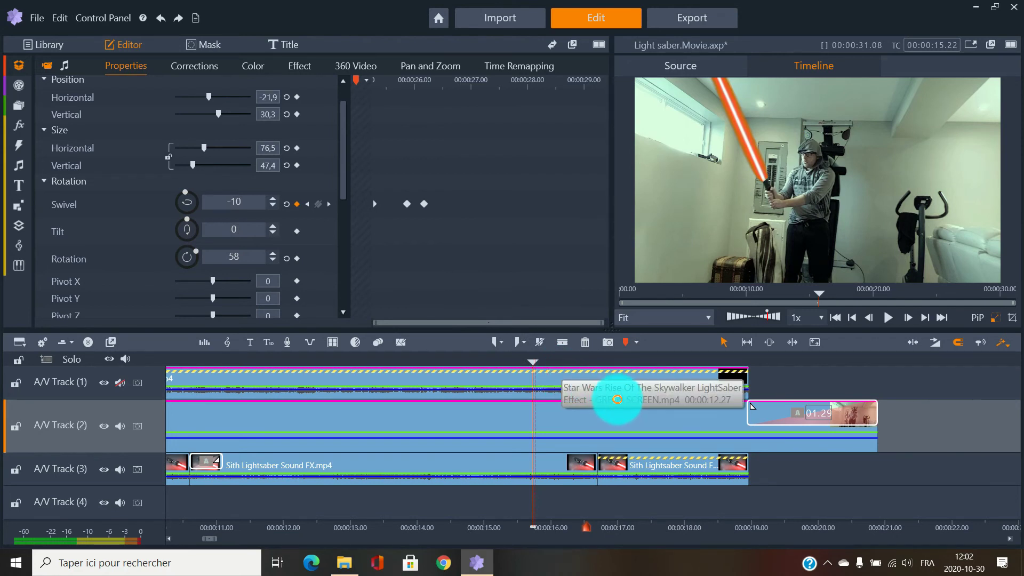
pyautogui.click(617, 399)
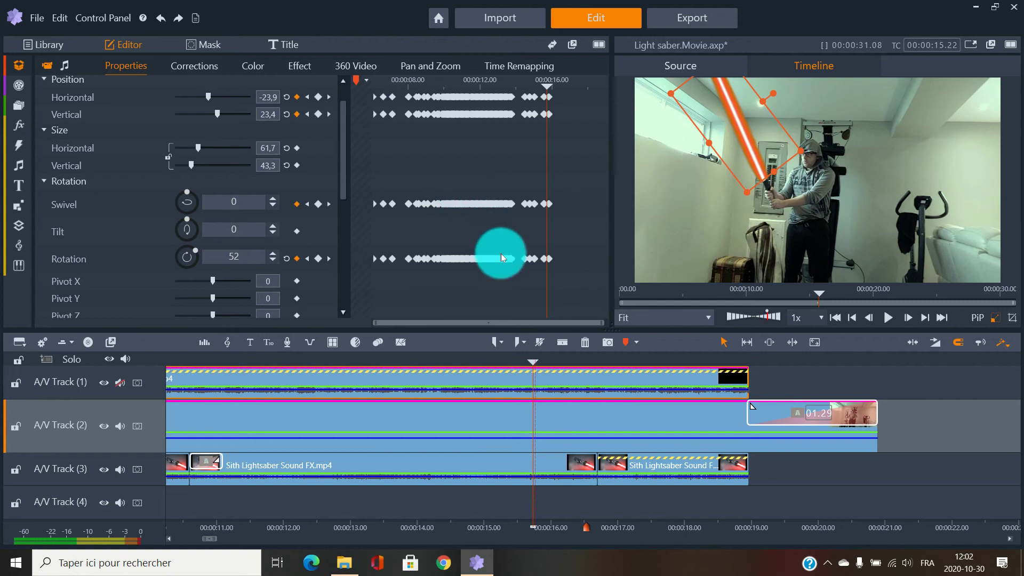
# Scrub through the saber swing between 12 seconds and 00:00:17.27 to check its motion.
pyautogui.moveTo(532, 361); pyautogui.dragTo(318, 367)
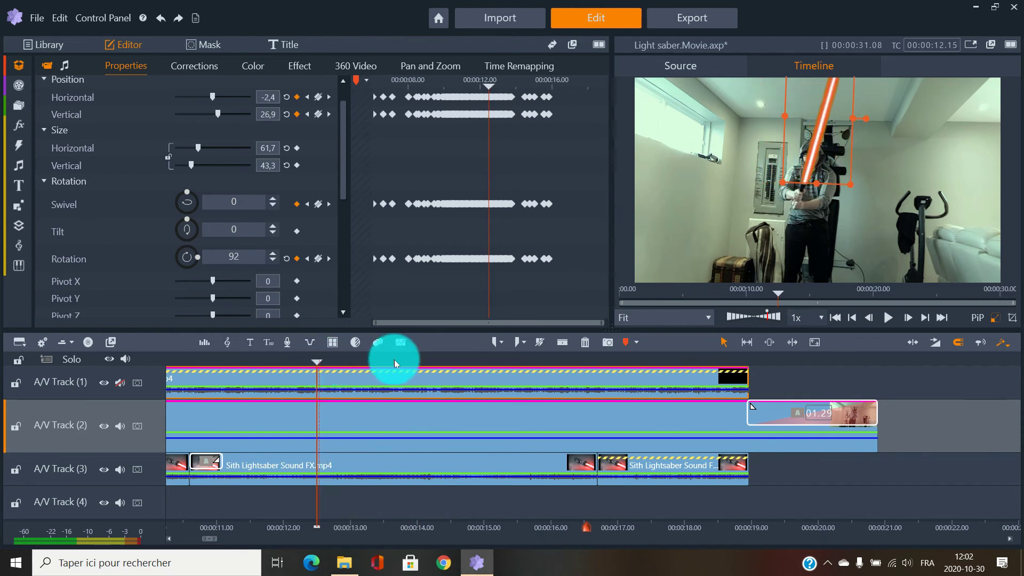
pyautogui.click(414, 260)
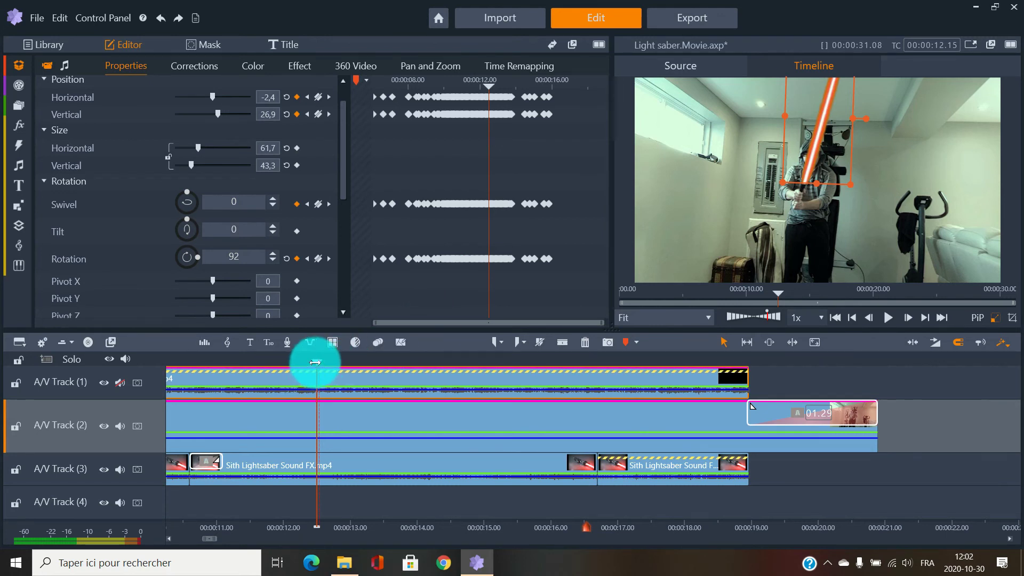
pyautogui.moveTo(315, 363); pyautogui.dragTo(647, 361)
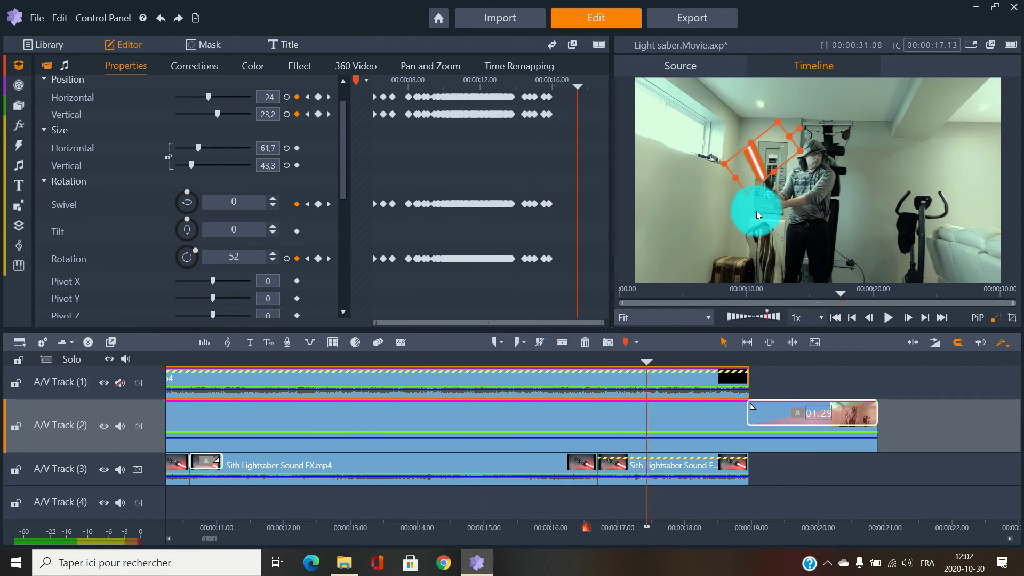
pyautogui.moveTo(648, 361); pyautogui.dragTo(677, 360)
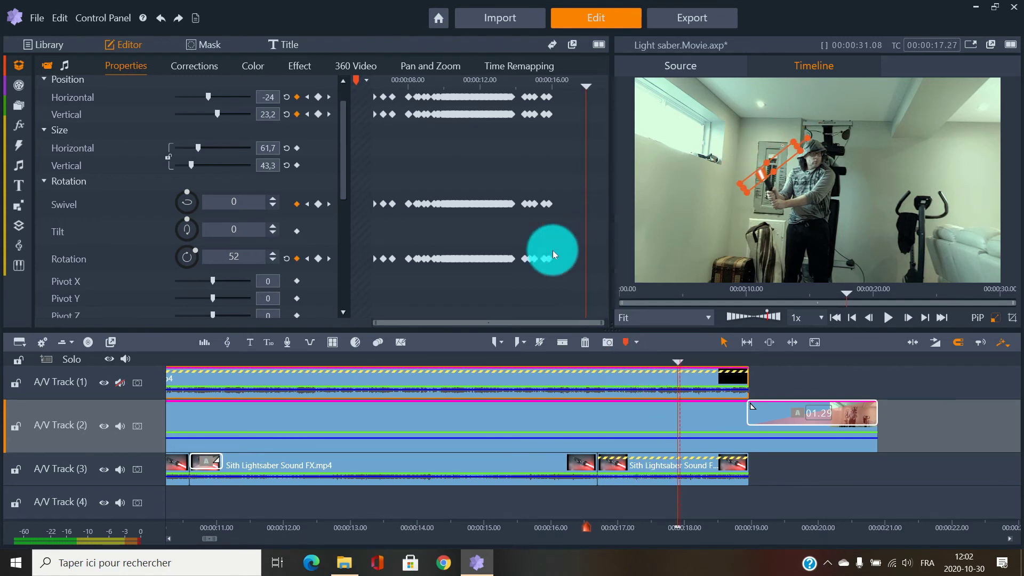
# Show the Cropping settings and scrub between 16 and 18 seconds to review the Left % keyframes.
pyautogui.moveTo(342, 170); pyautogui.dragTo(334, 294)
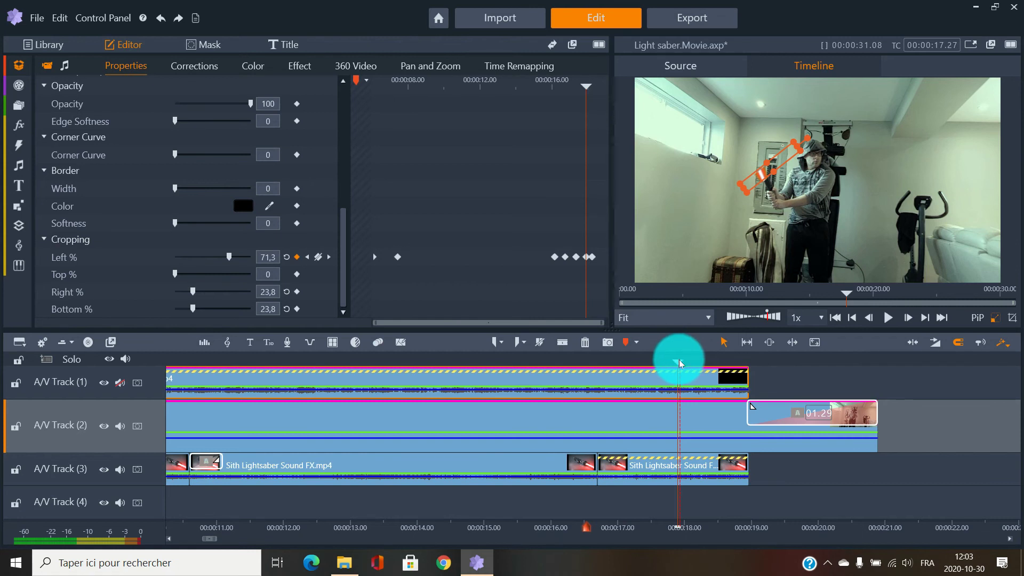
pyautogui.moveTo(680, 364)
pyautogui.mouseDown()
pyautogui.moveTo(599, 363)
pyautogui.moveTo(687, 364)
pyautogui.mouseUp()
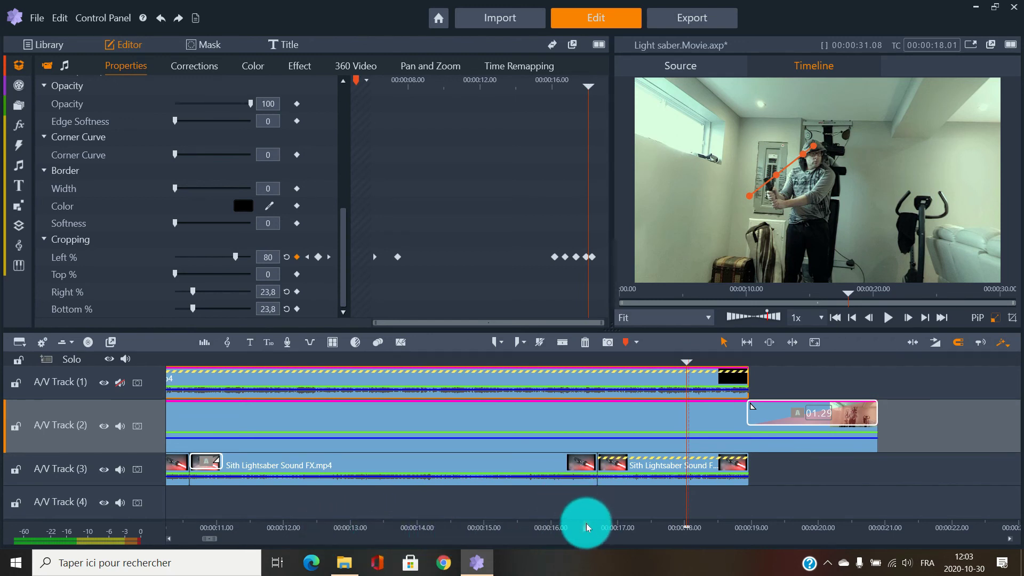
pyautogui.moveTo(594, 356); pyautogui.dragTo(562, 366)
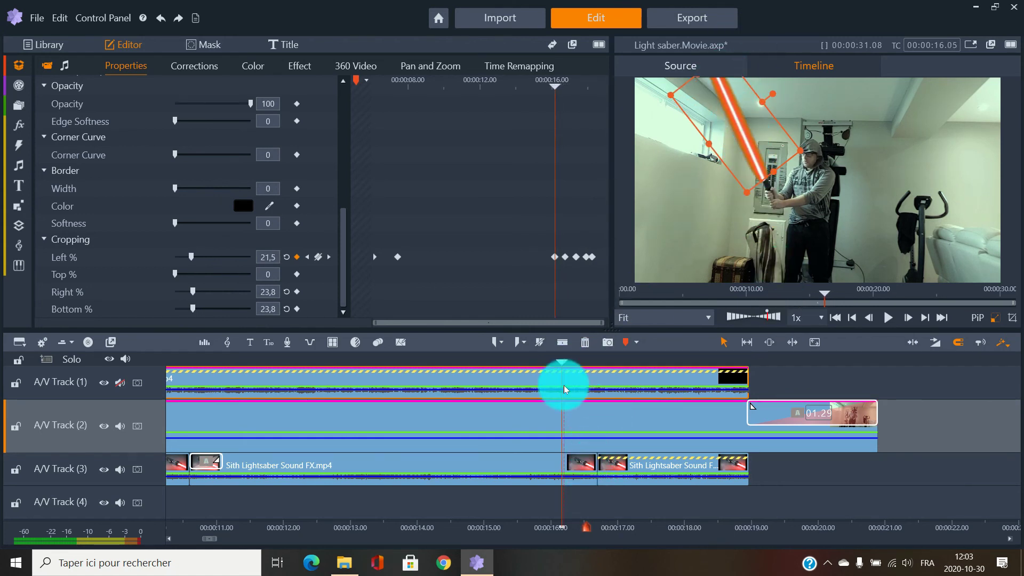
pyautogui.moveTo(564, 363); pyautogui.dragTo(614, 359)
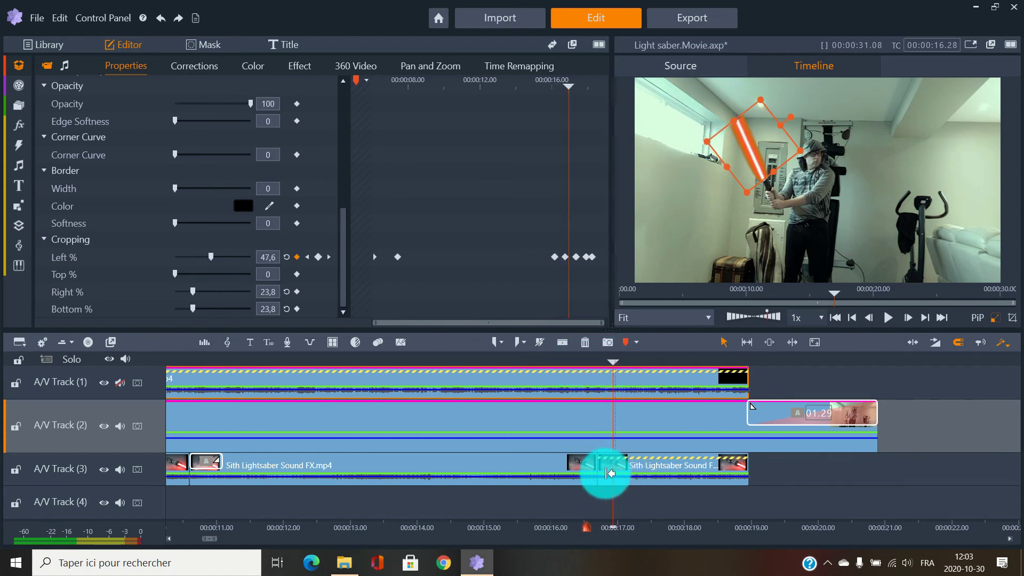
# Preview the Sith Lightsaber Sound FX clip from the Light saber library bin.
pyautogui.click(47, 66)
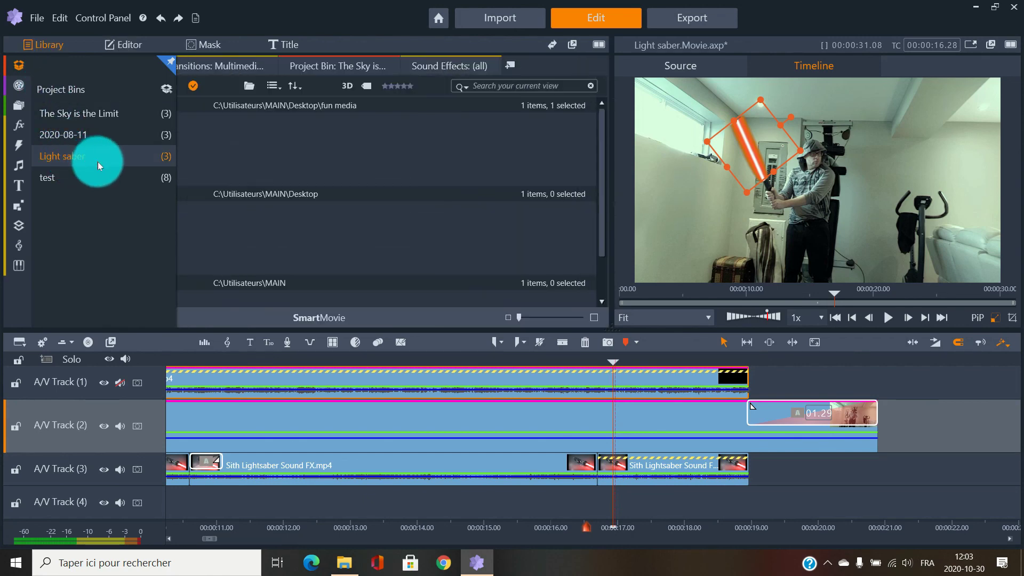
pyautogui.click(104, 160)
pyautogui.click(80, 232)
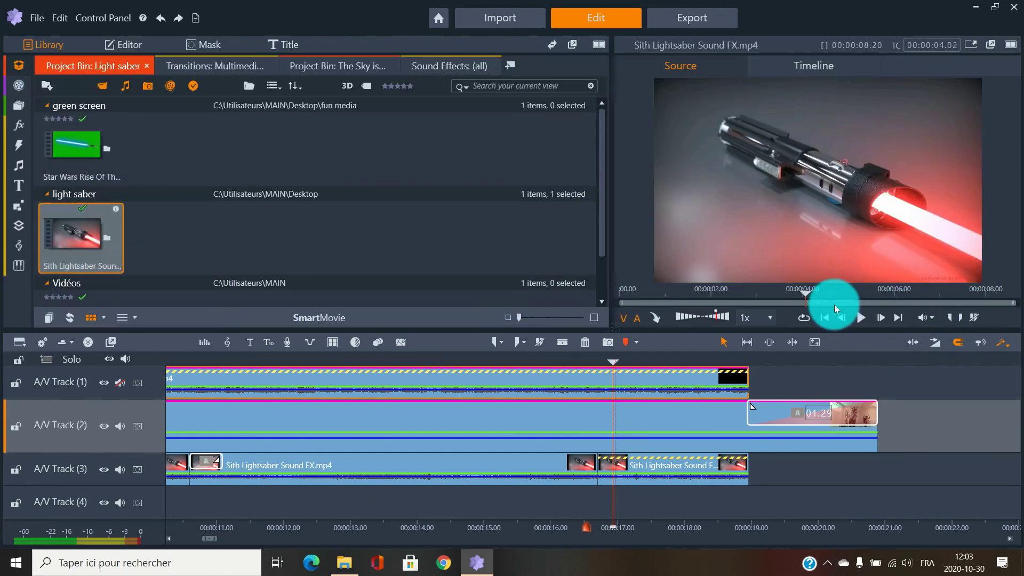
pyautogui.moveTo(810, 292); pyautogui.dragTo(954, 290)
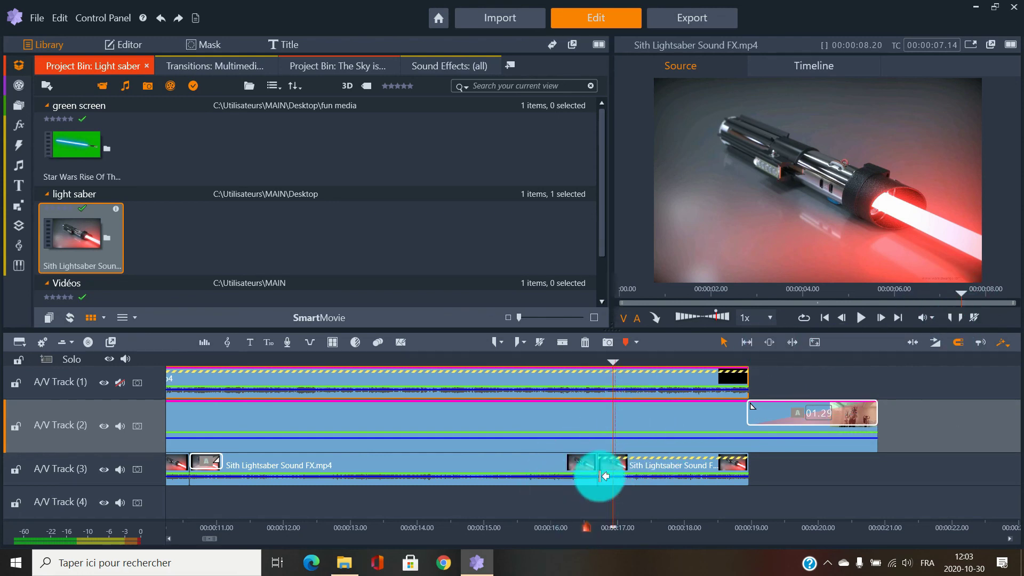
# Play the timeline edit from near the saber clip's start to check sound sync.
pyautogui.click(596, 366)
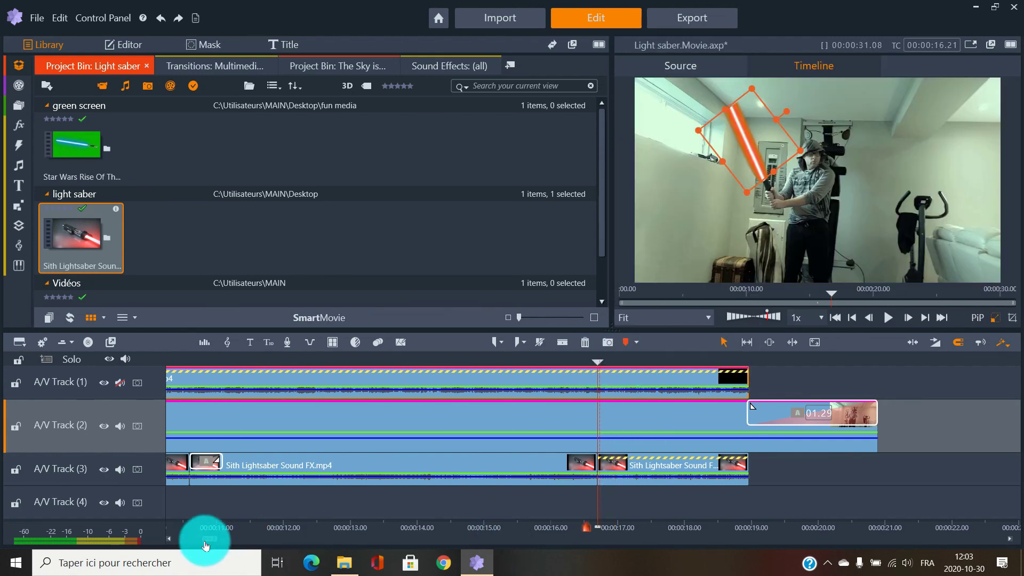
pyautogui.moveTo(207, 543); pyautogui.dragTo(190, 542)
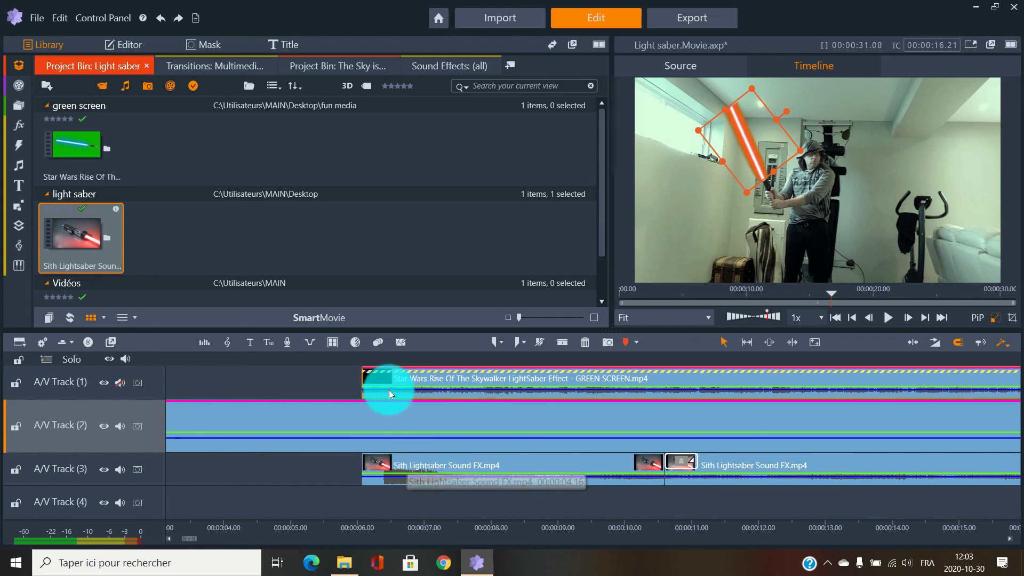
pyautogui.click(346, 358)
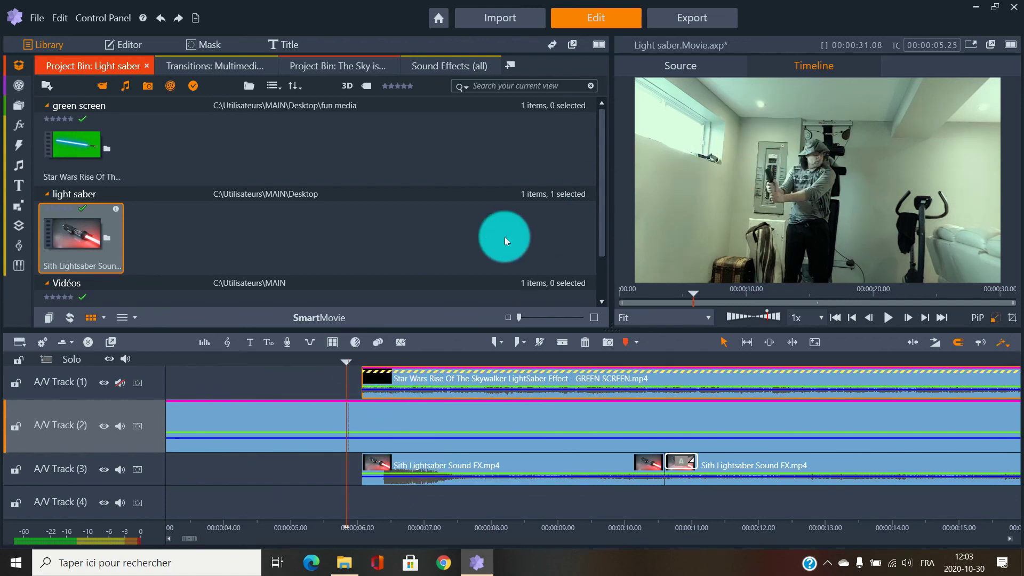
pyautogui.press('space')
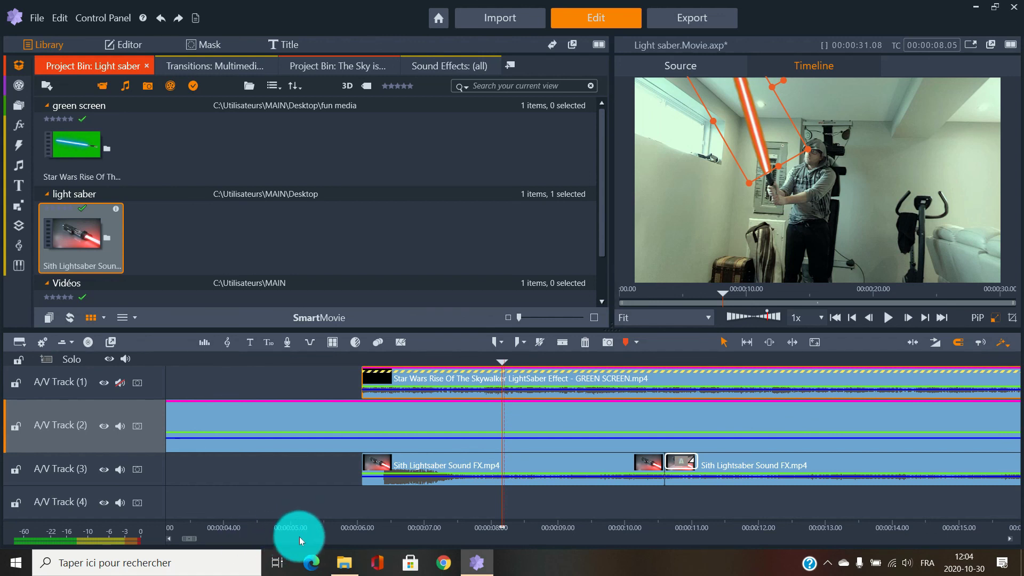
# Zoom out the timeline and open the green-screen saber clip's keyframed properties at 00:00:12.15 in the Editor.
pyautogui.moveTo(314, 525); pyautogui.dragTo(238, 541)
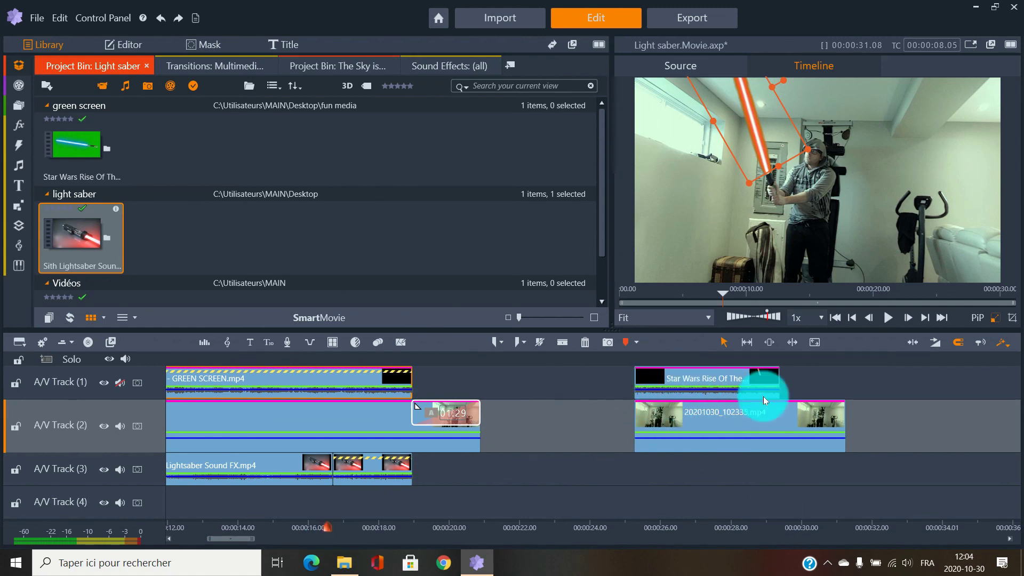
pyautogui.moveTo(222, 539); pyautogui.dragTo(201, 539)
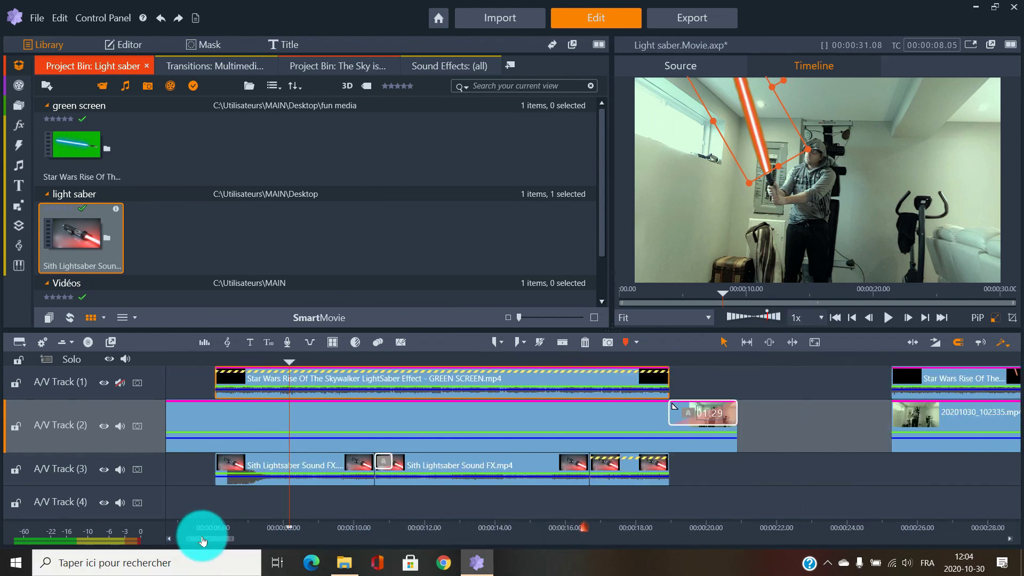
pyautogui.click(424, 357)
pyautogui.doubleClick(476, 411)
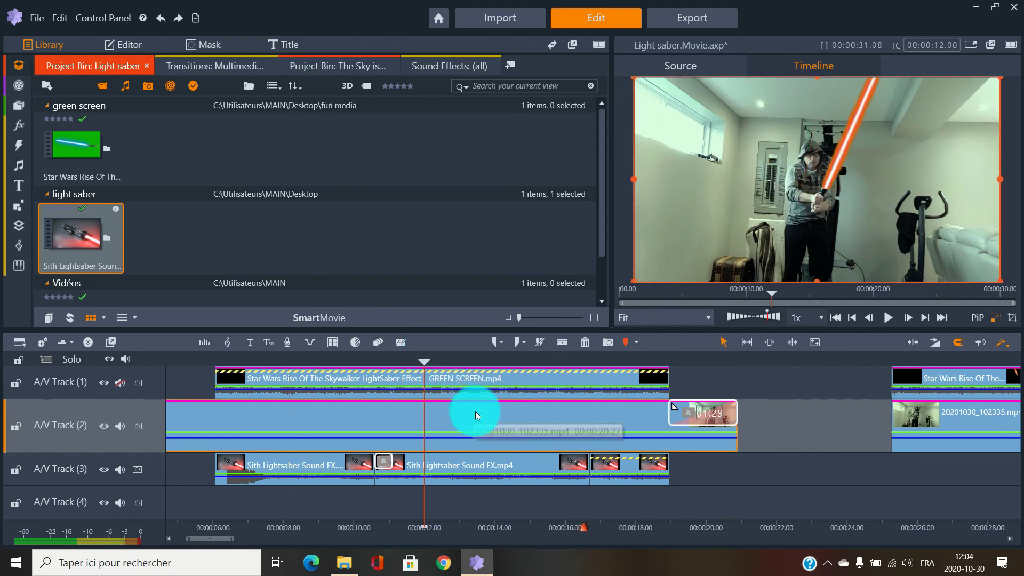
pyautogui.click(441, 359)
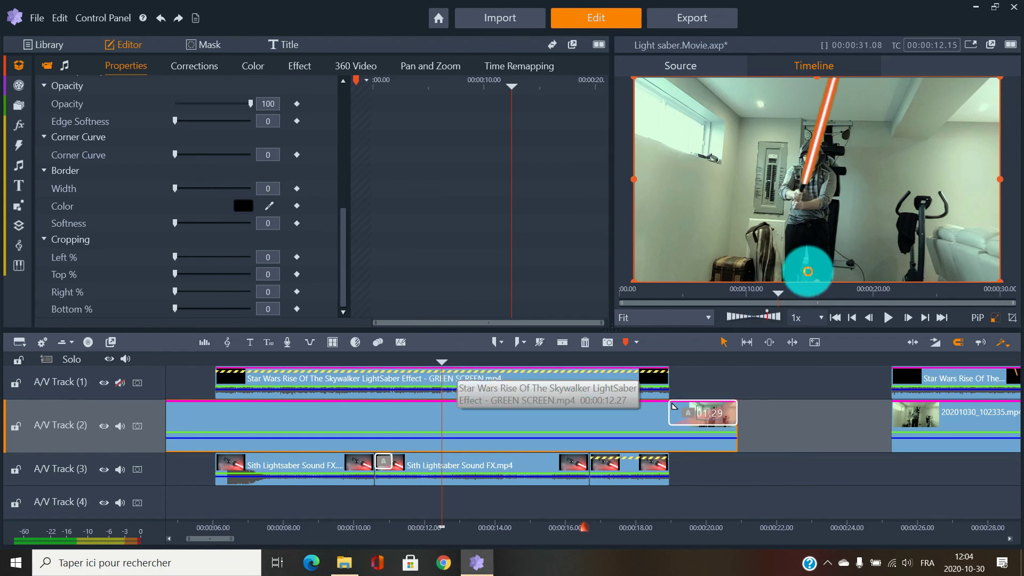
pyautogui.click(808, 271)
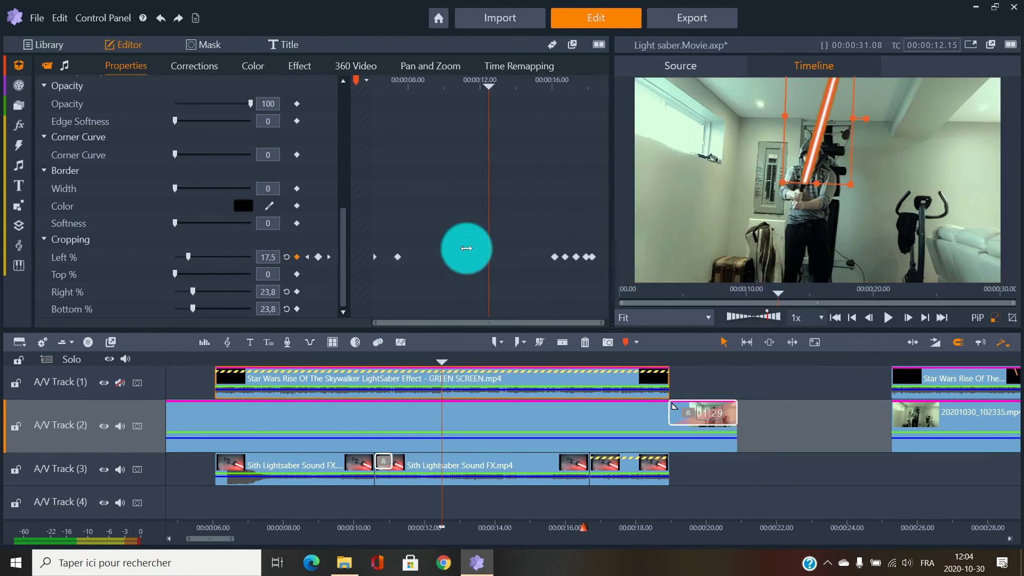
pyautogui.moveTo(338, 213); pyautogui.dragTo(336, 108)
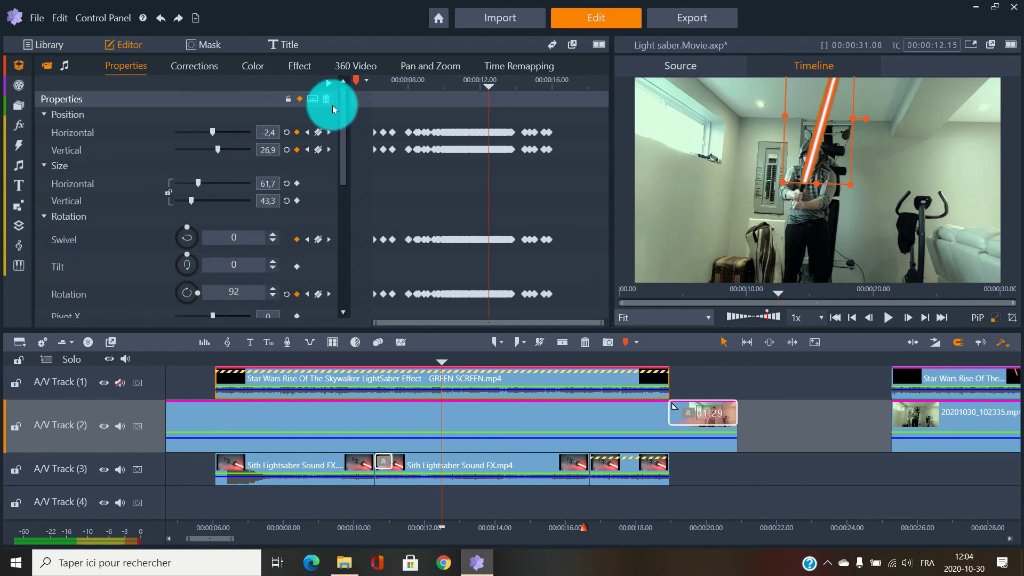